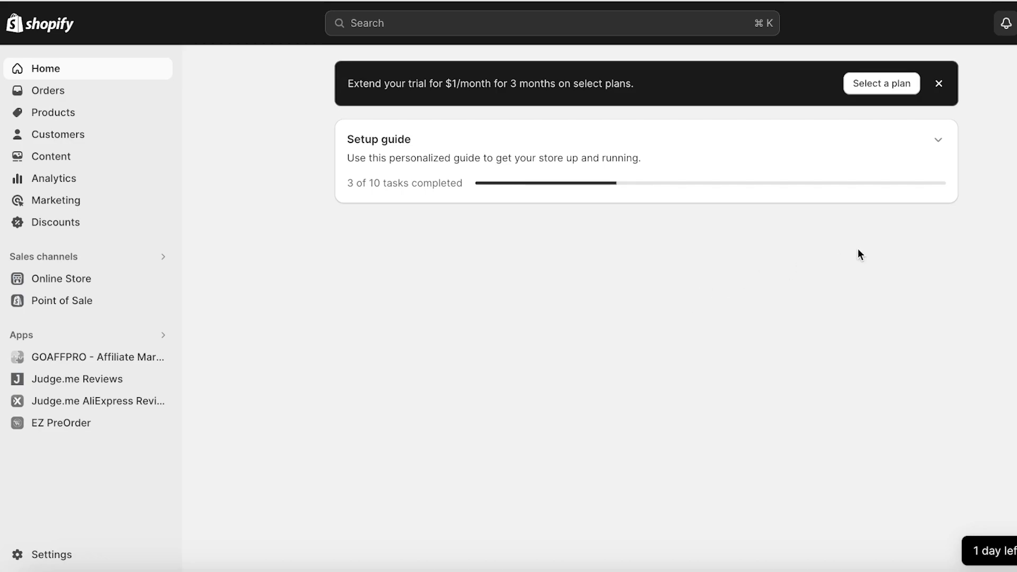
Open the Shopify App Store from Settings > Apps and sales channels.
left_click(60, 551)
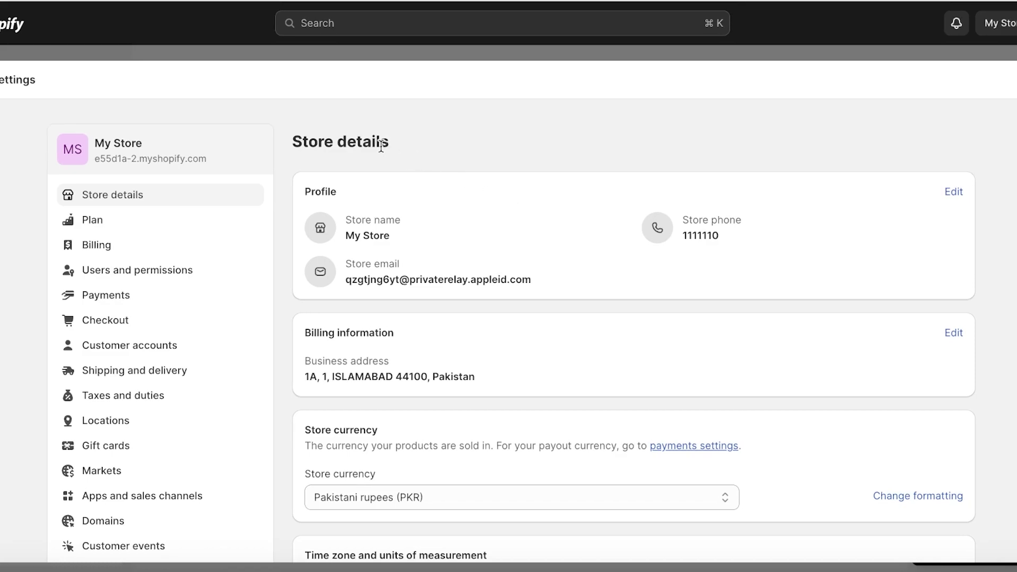
left_click(205, 508)
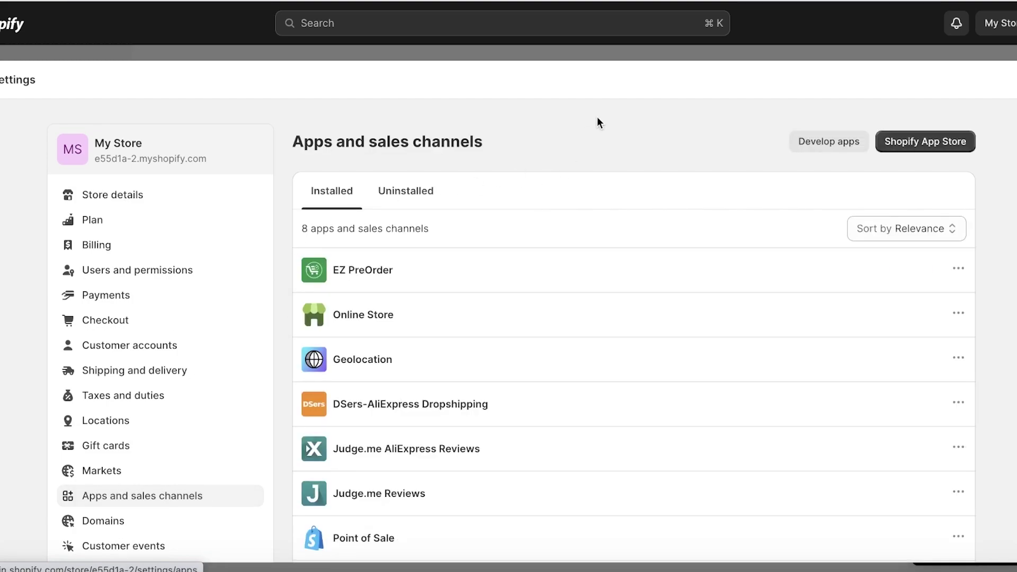
left_click(915, 139)
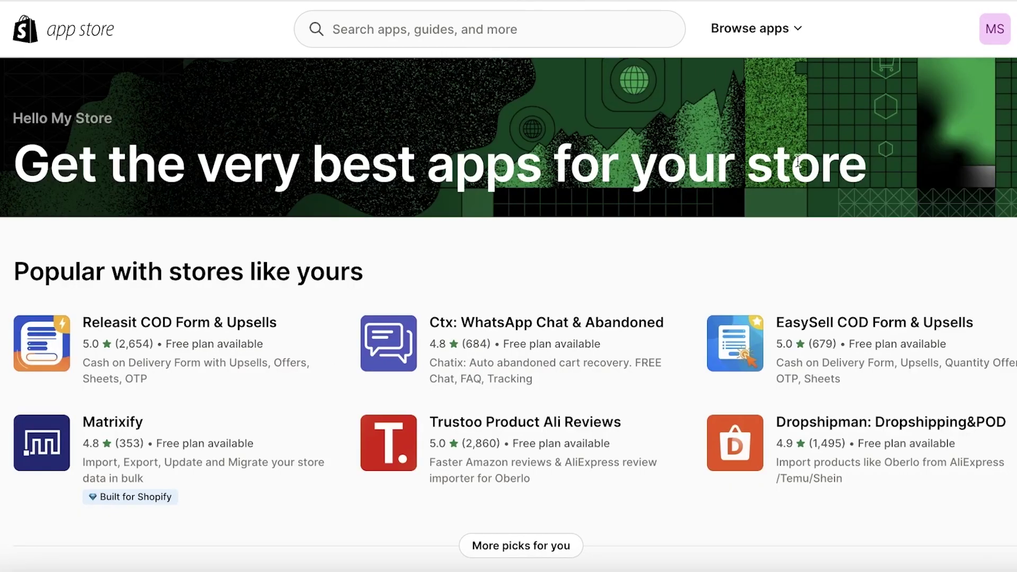
Search the App Store for 'meta'.
left_click(426, 30)
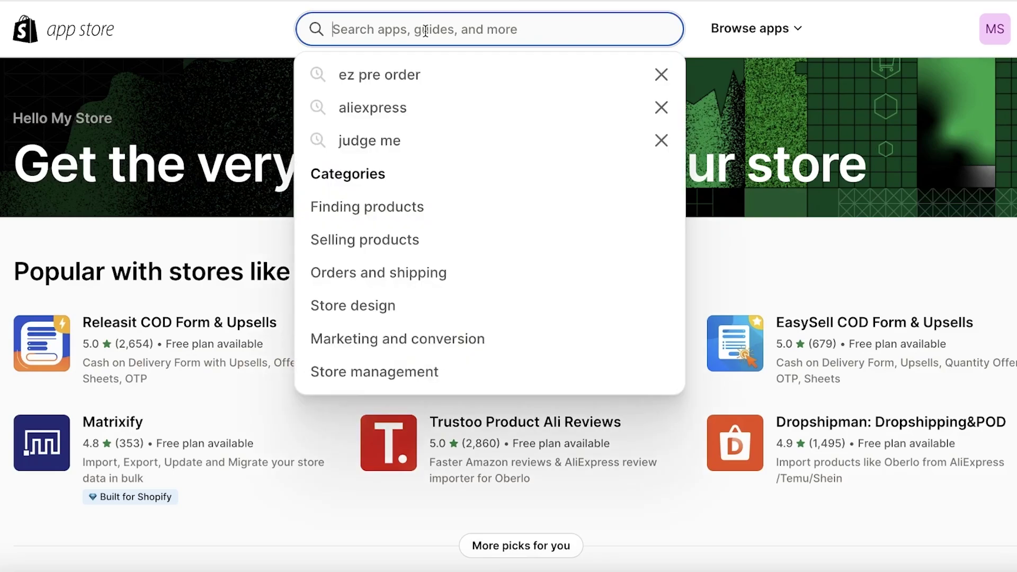
type("meta")
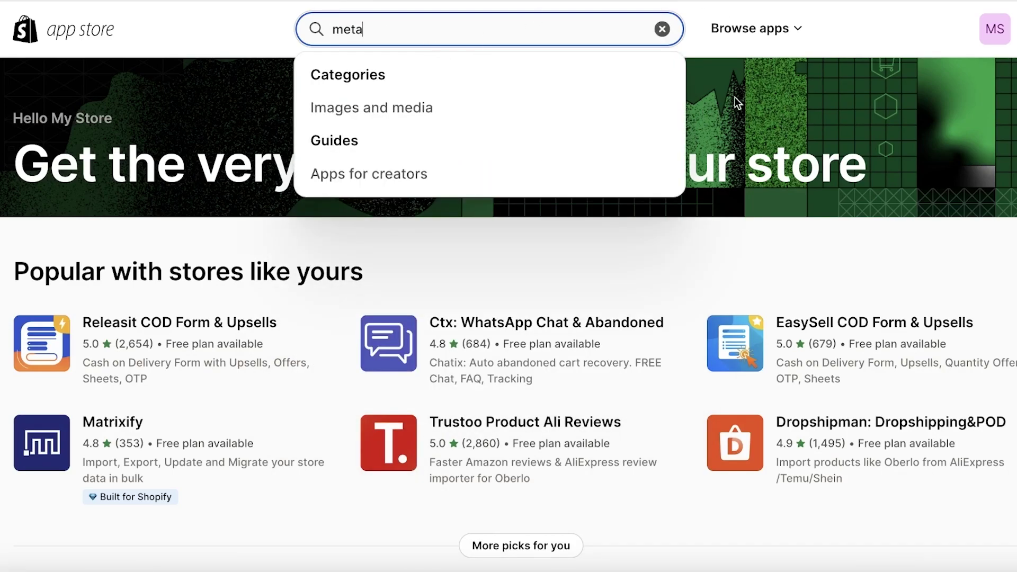
key("Return")
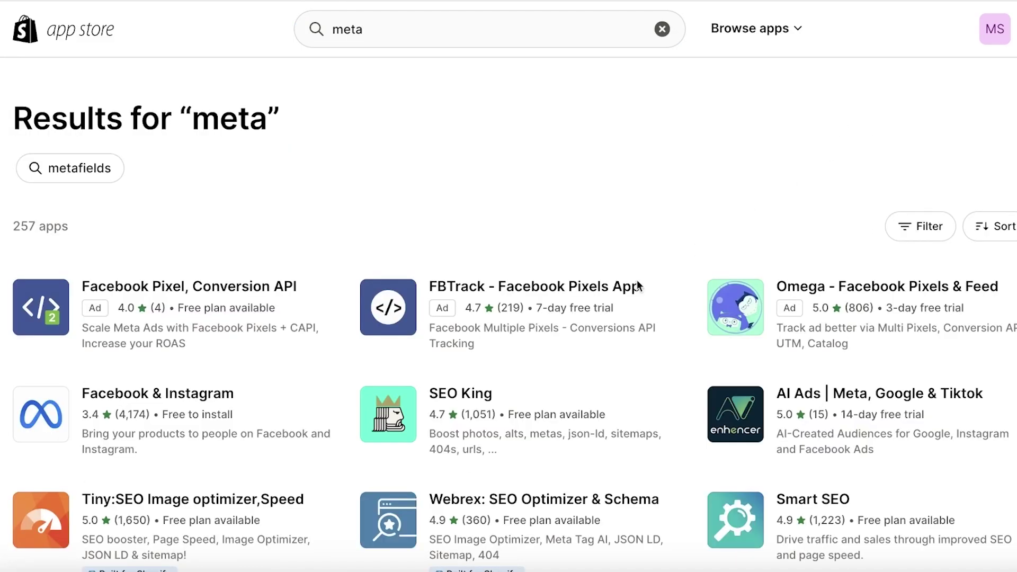
scroll(16, 418, "down", 1)
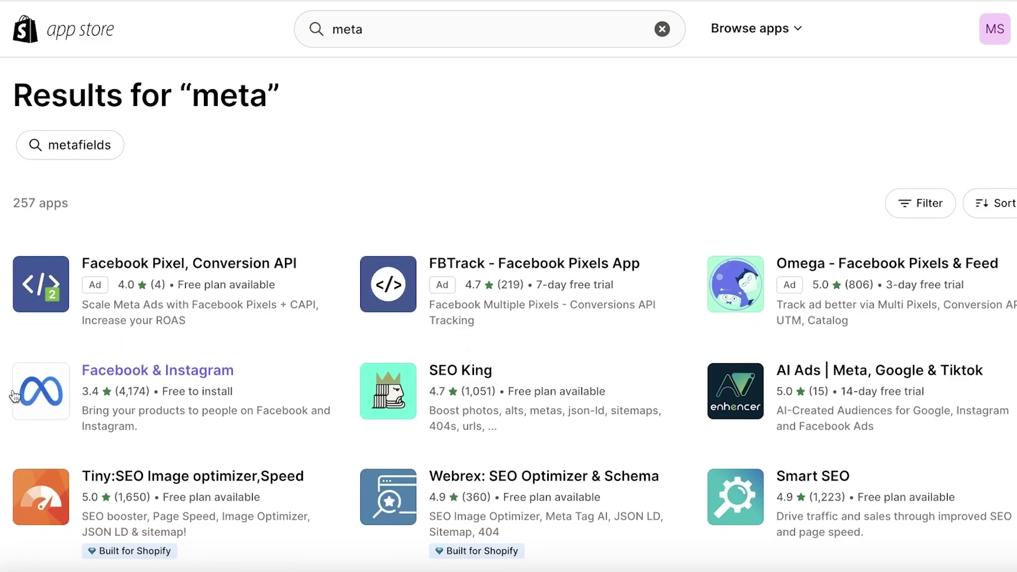
Open the Facebook & Instagram by Meta listing and browse its details.
left_click(47, 398)
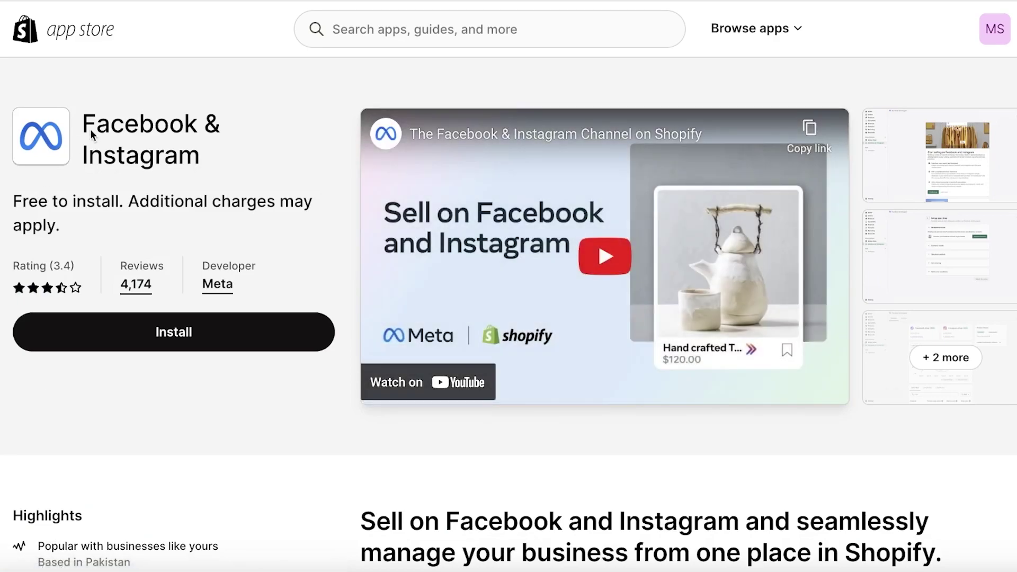
scroll(141, 325, "down", 1)
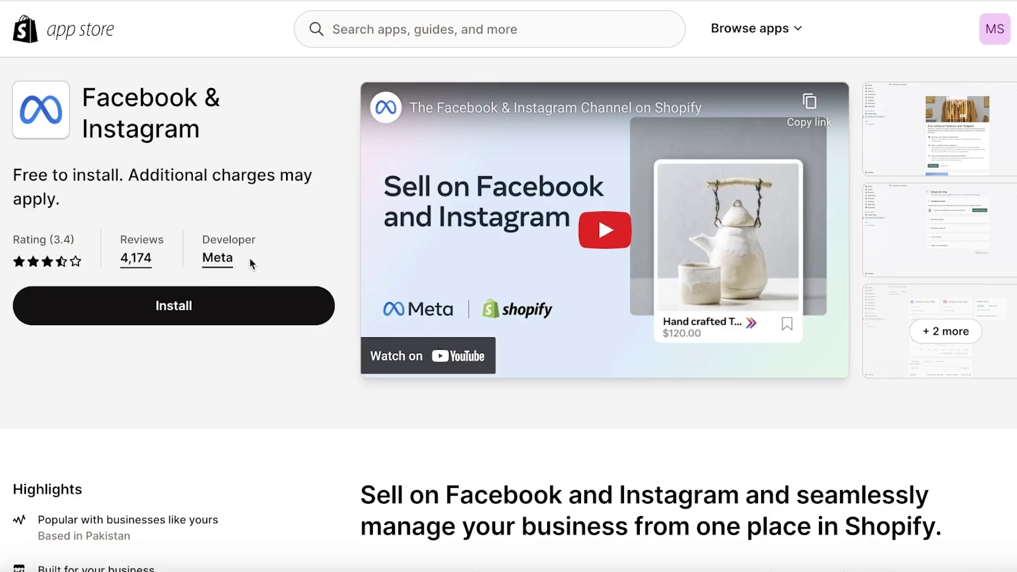
scroll(250, 257, "down", 3)
scroll(882, 268, "down", 3)
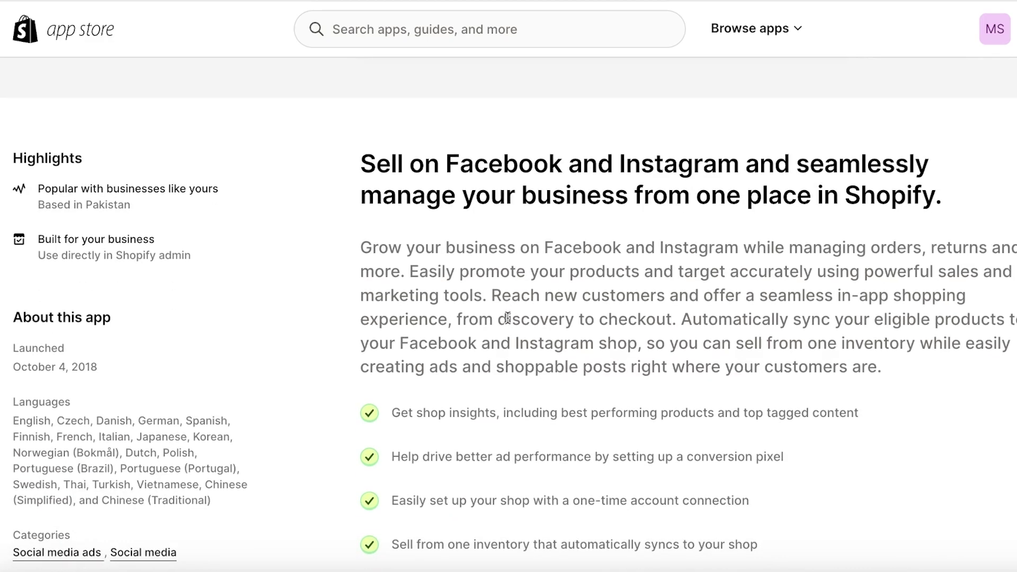
scroll(541, 318, "up", 6)
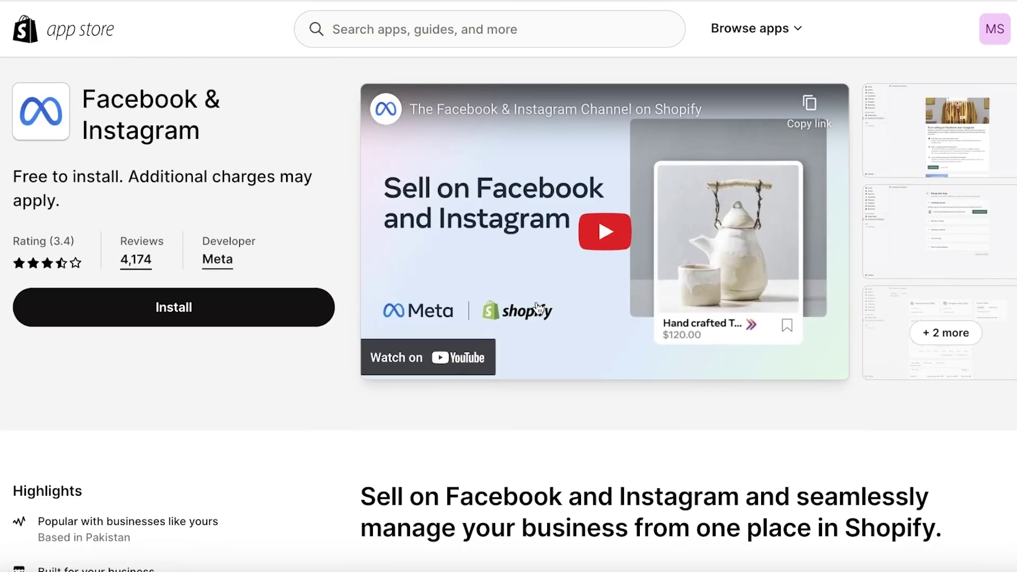
scroll(415, 436, "down", 6)
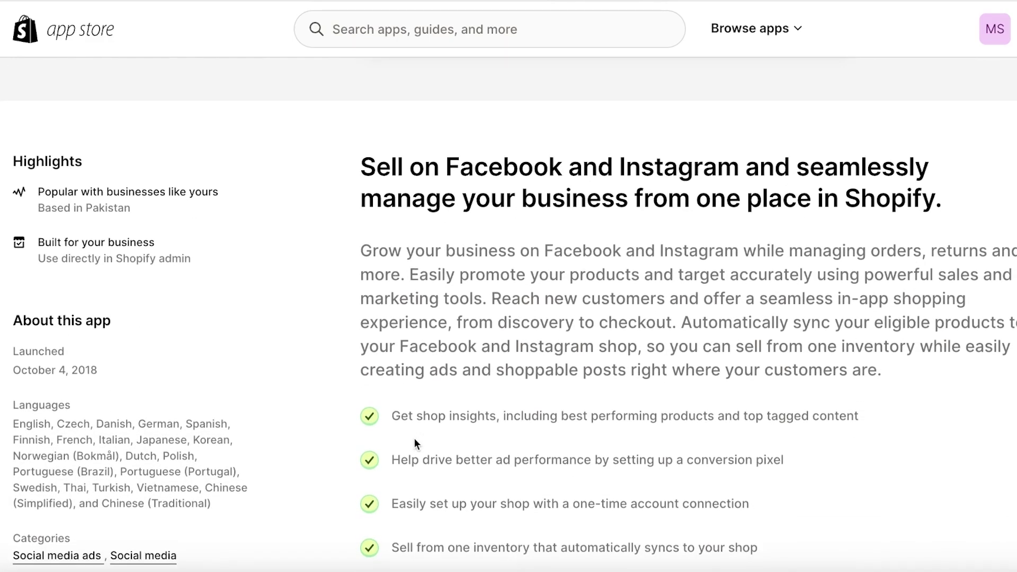
scroll(414, 442, "up", 4)
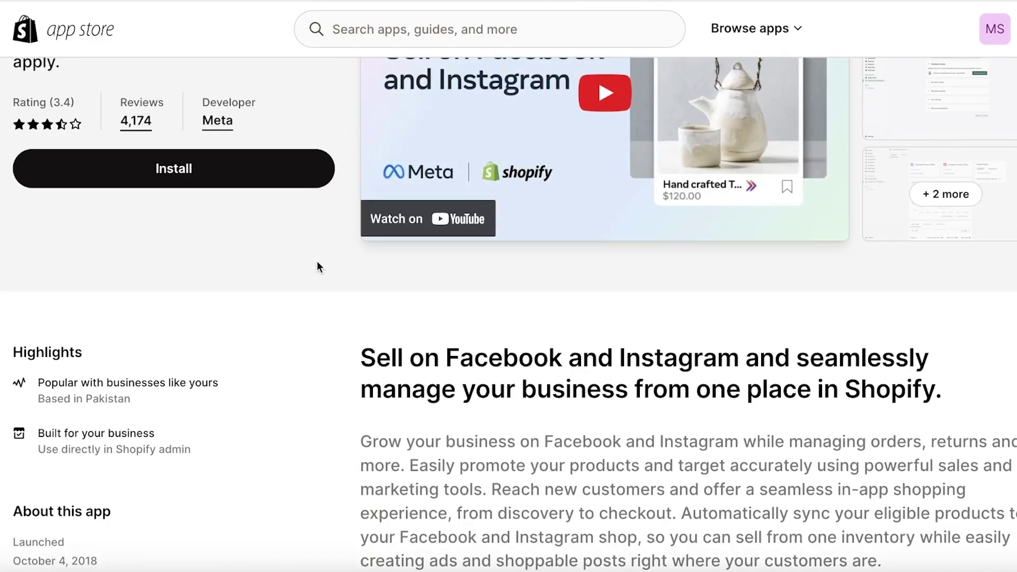
scroll(340, 284, "down", 3)
scroll(362, 289, "up", 6)
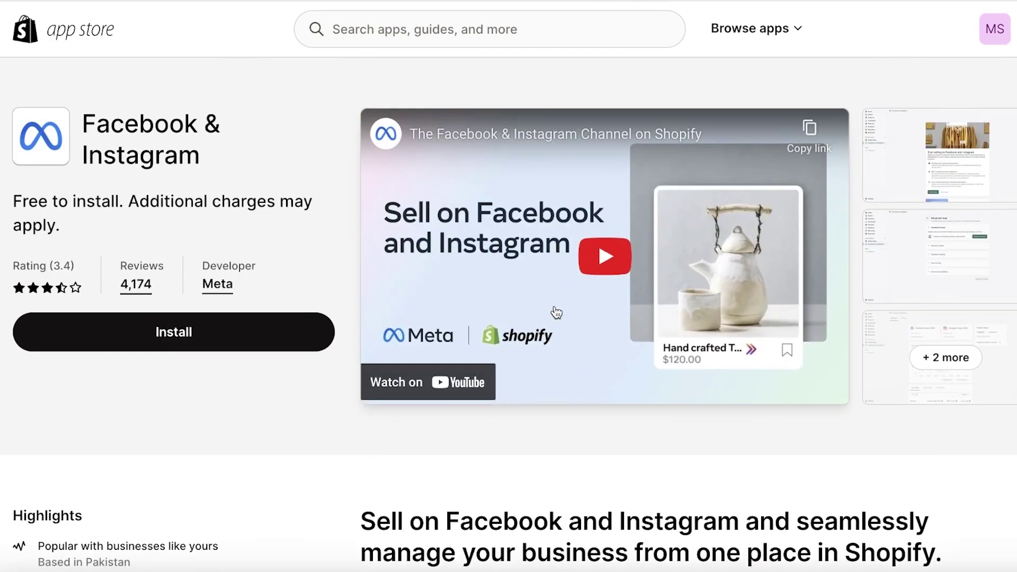
scroll(557, 310, "down", 7)
scroll(579, 312, "up", 3)
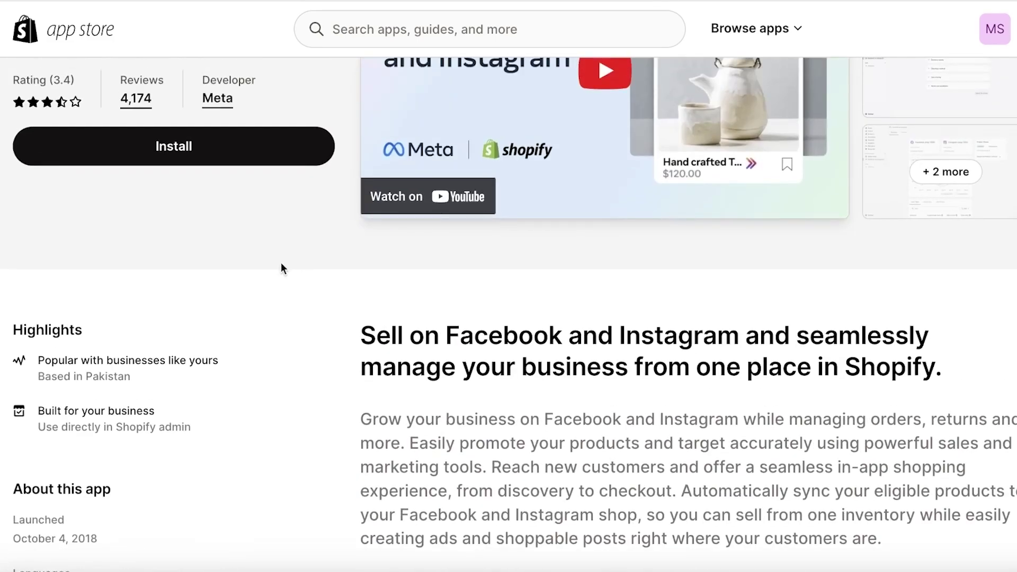
Install Facebook & Instagram, add it as a sales channel, and pin it in the sidebar.
left_click(190, 152)
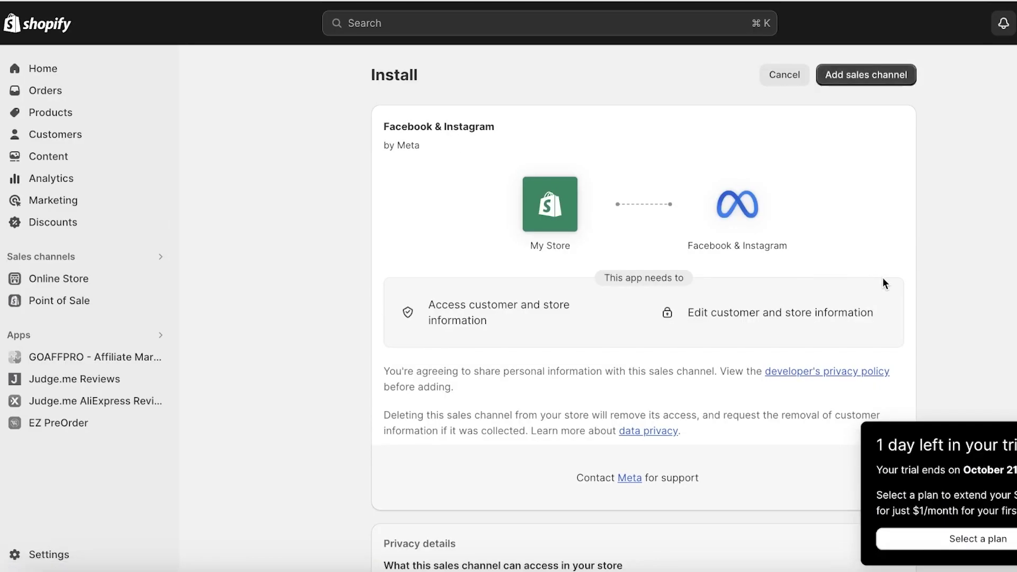
left_click(845, 78)
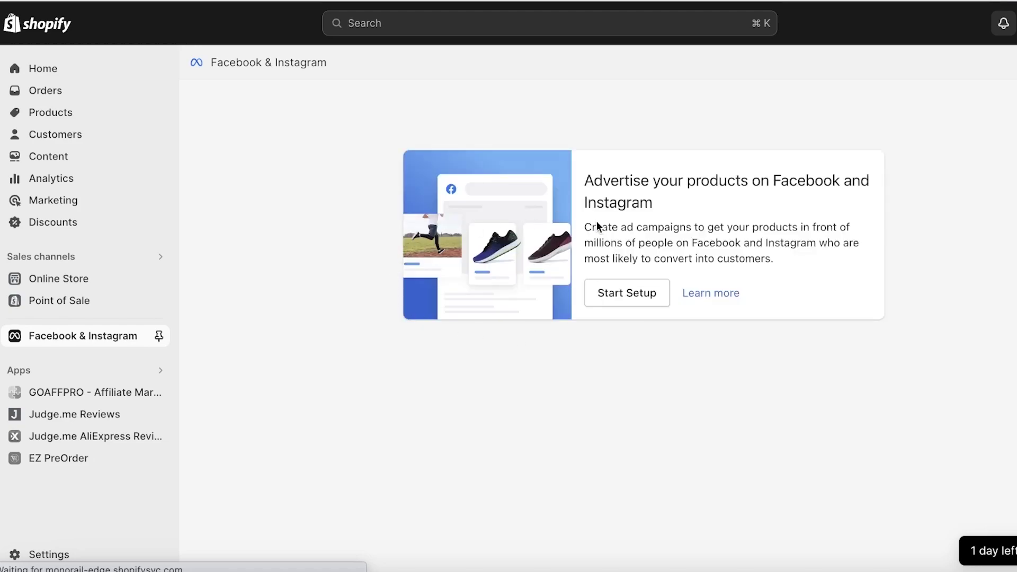
left_click(159, 338)
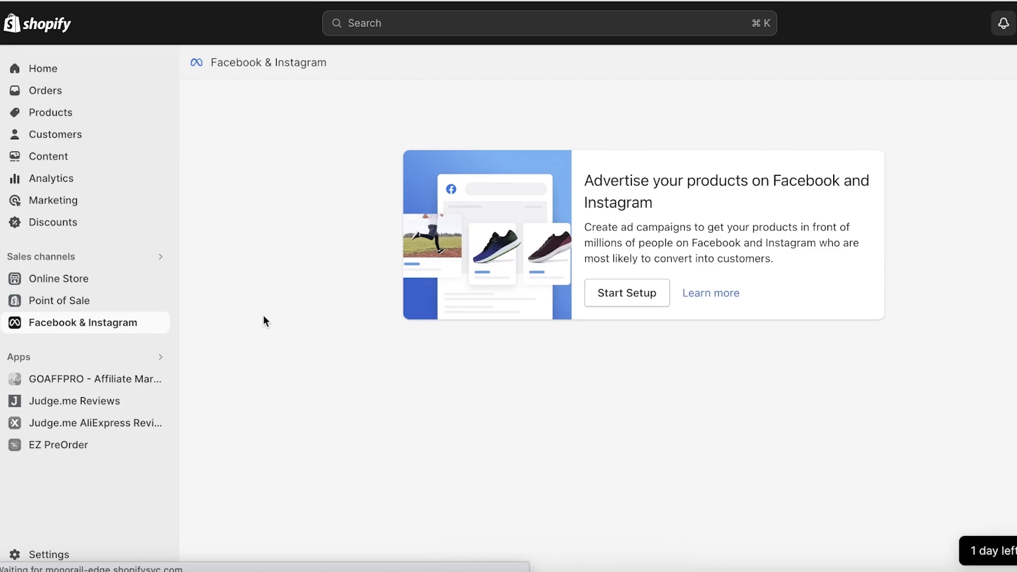
Start the Facebook and Instagram ads setup and connect the Facebook account.
left_click(622, 293)
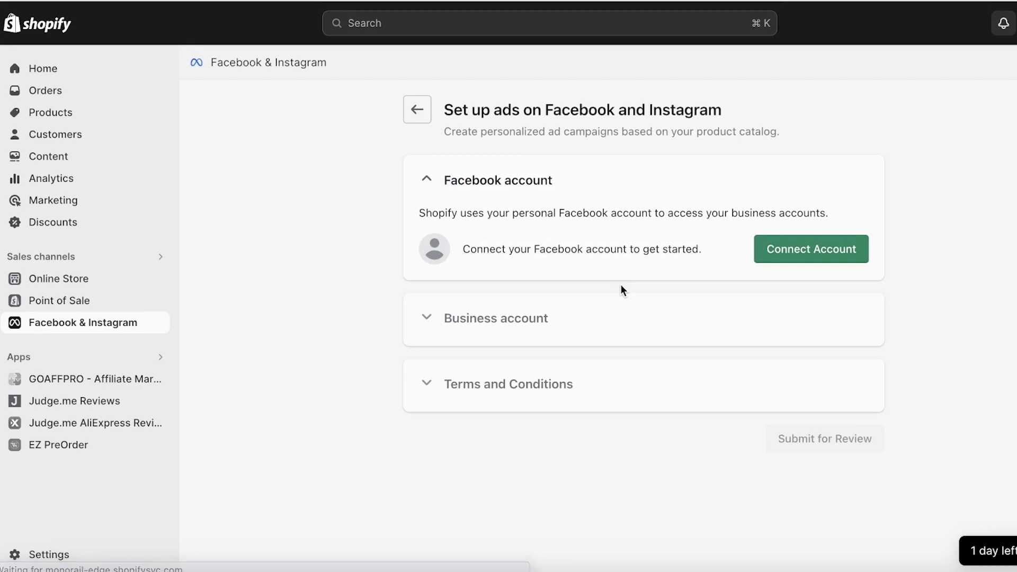
left_click(809, 245)
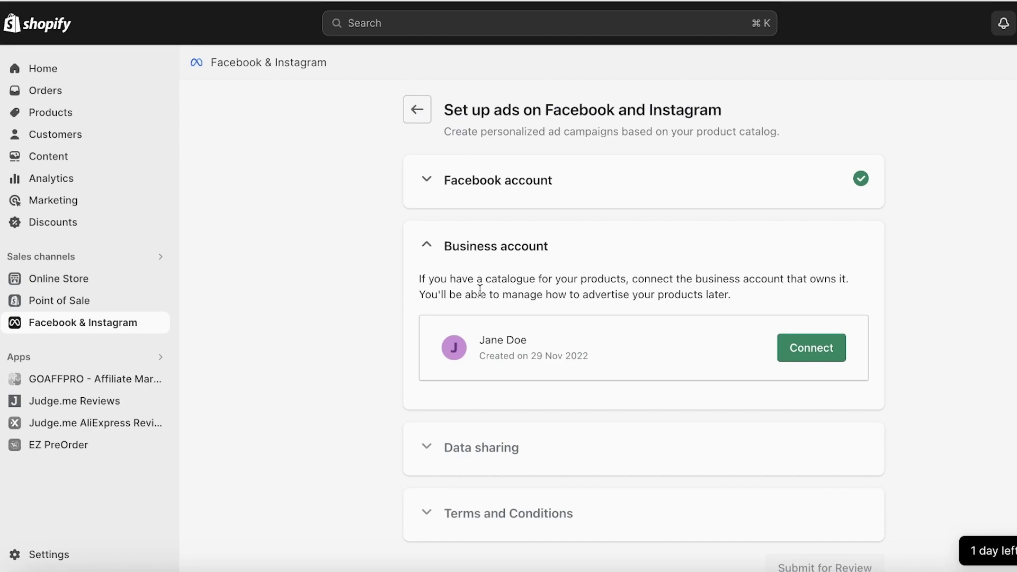
Connect the existing business account and save data sharing as Enhanced.
left_click(810, 354)
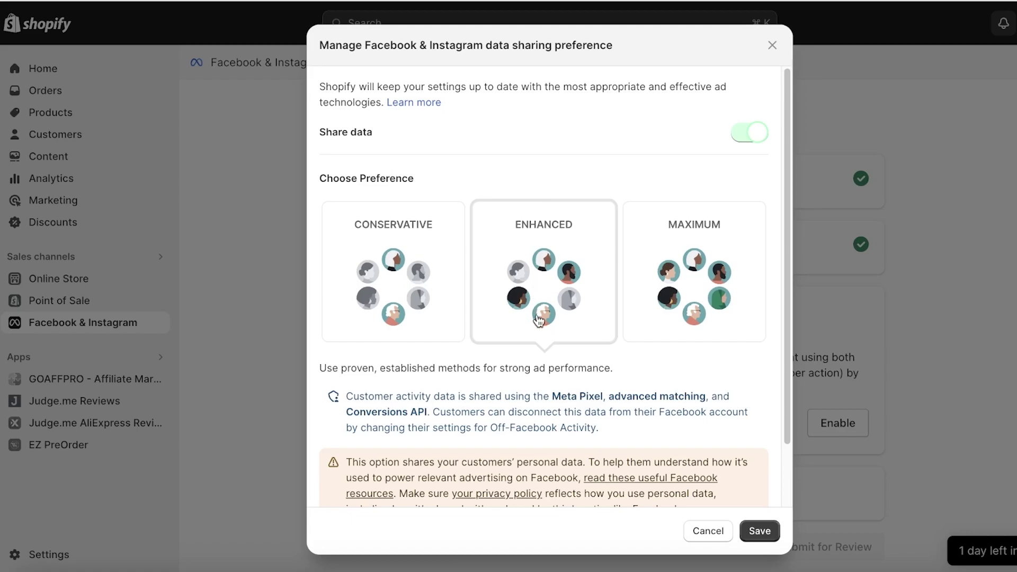
scroll(538, 319, "down", 3)
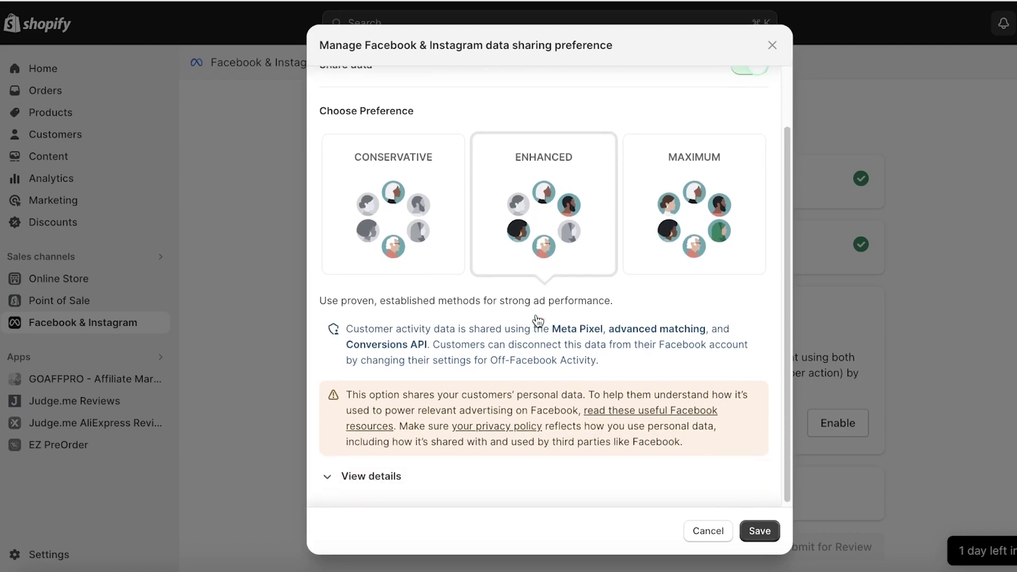
scroll(527, 313, "up", 1)
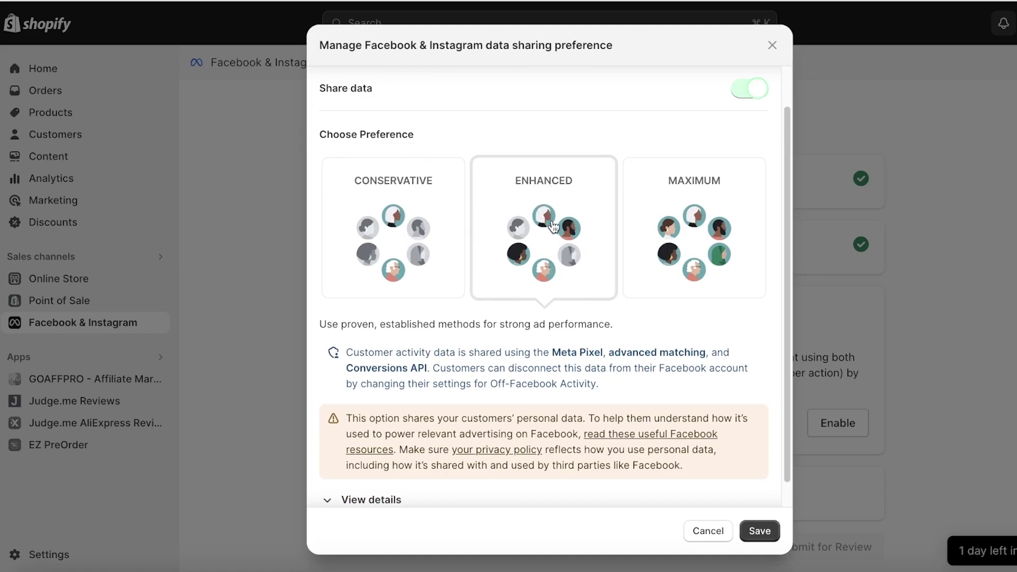
scroll(553, 233, "up", 1)
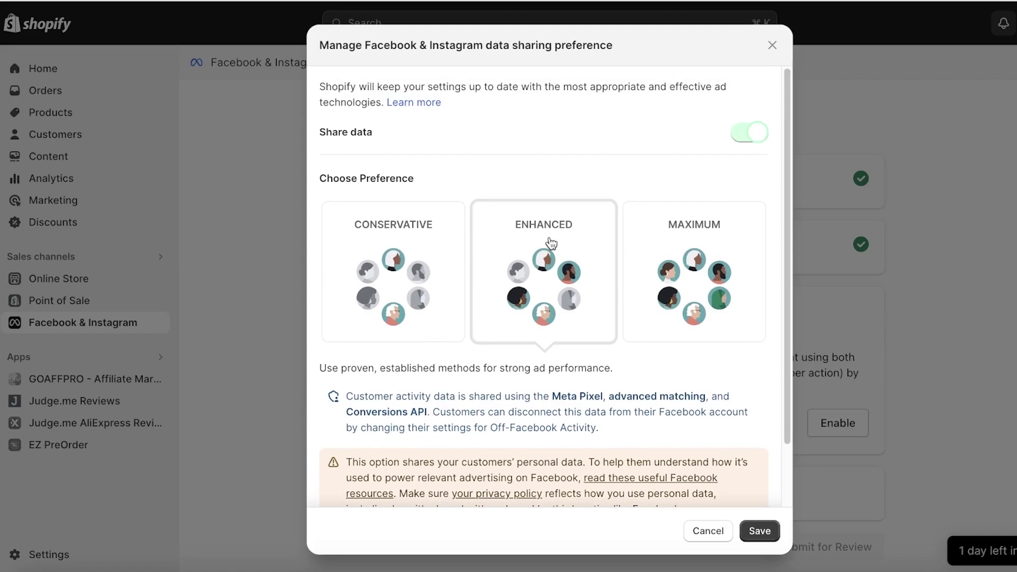
scroll(548, 244, "down", 2)
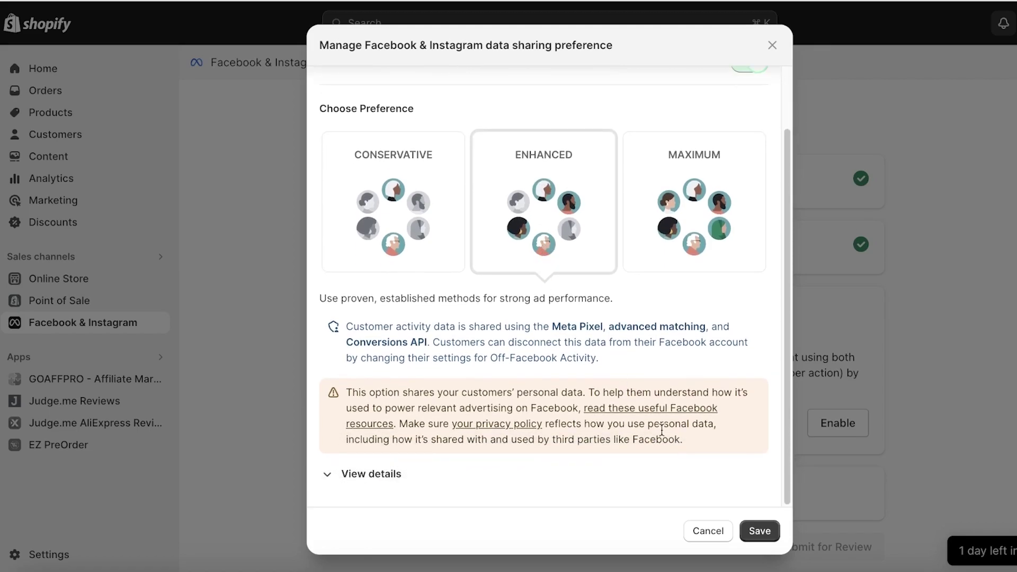
left_click(755, 530)
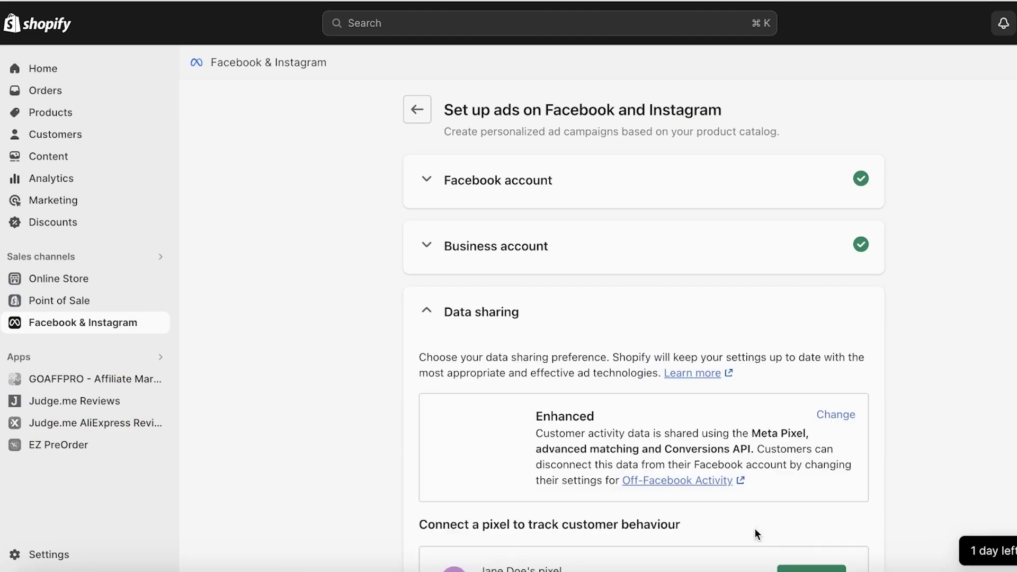
Connect the existing Meta pixel, accept the Product Catalogue Terms, and submit for review.
scroll(1006, 274, "down", 5)
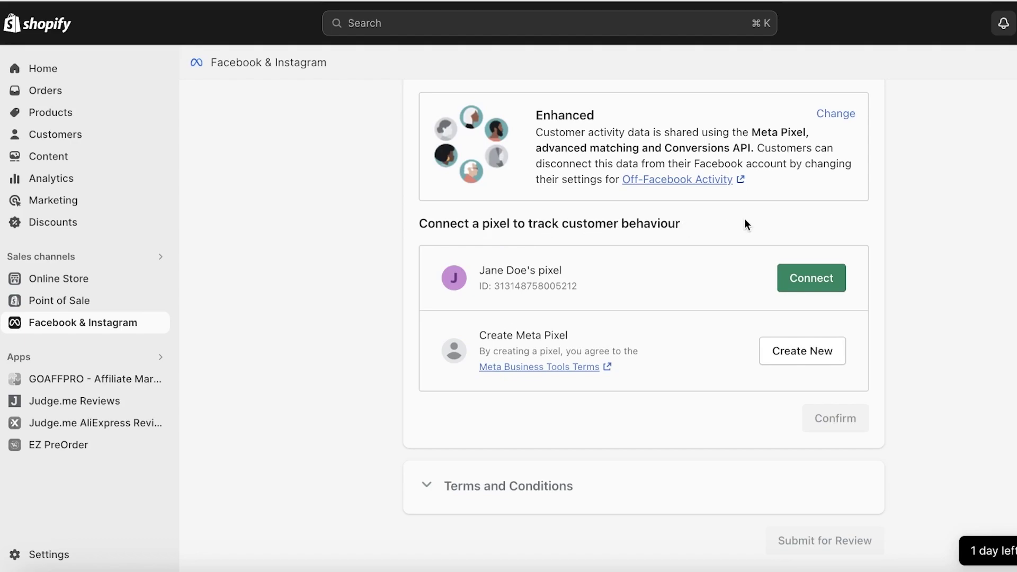
left_click(811, 281)
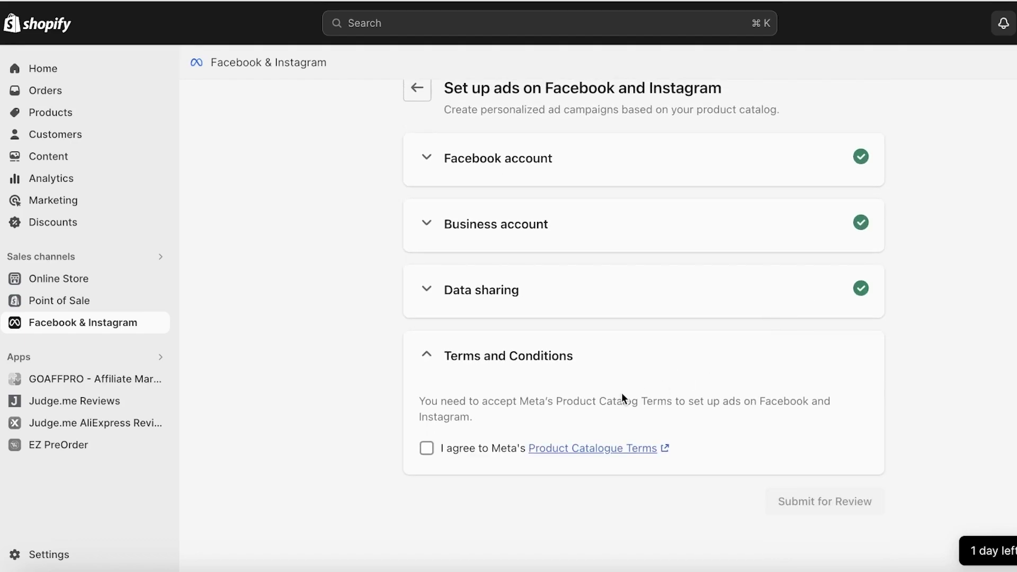
left_click(448, 456)
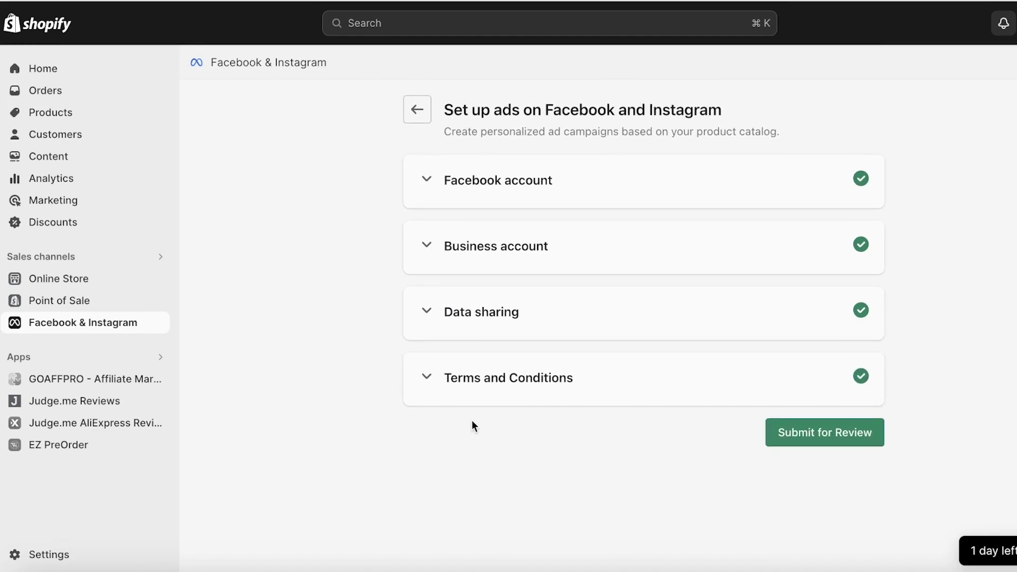
left_click(857, 442)
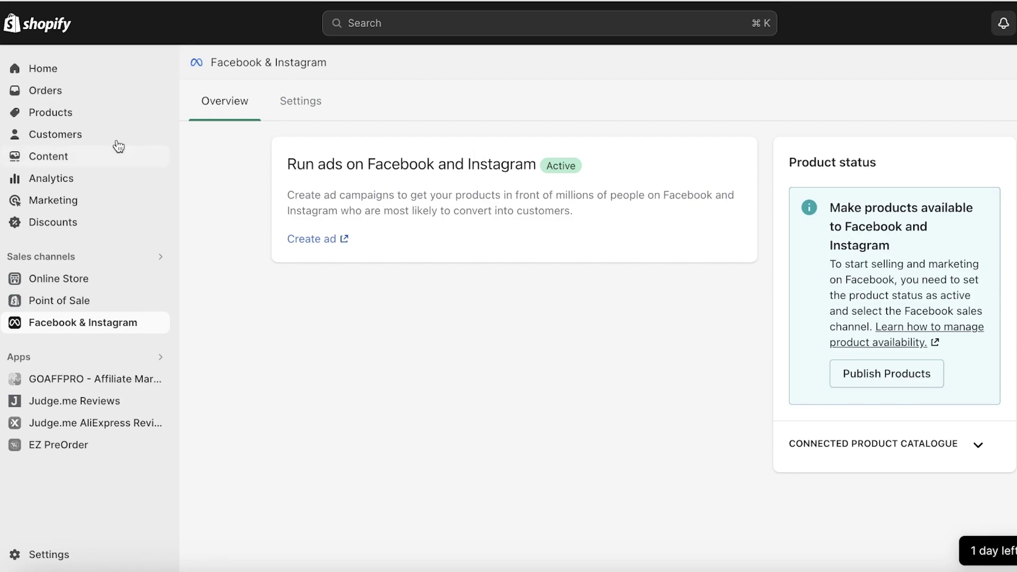
Expand Connected Product Catalogue on the channel Overview and view all synced products.
left_click(280, 108)
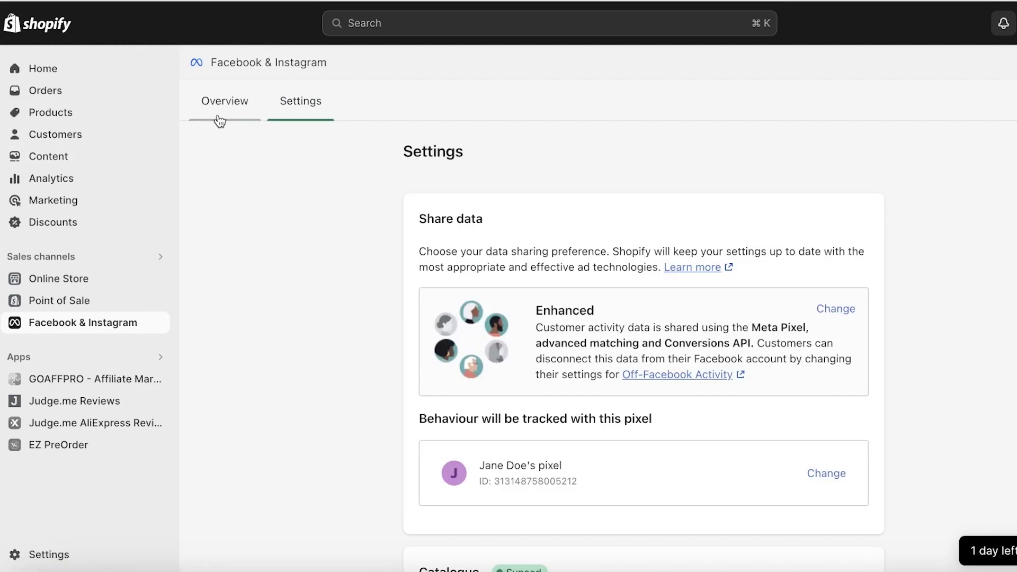
left_click(219, 117)
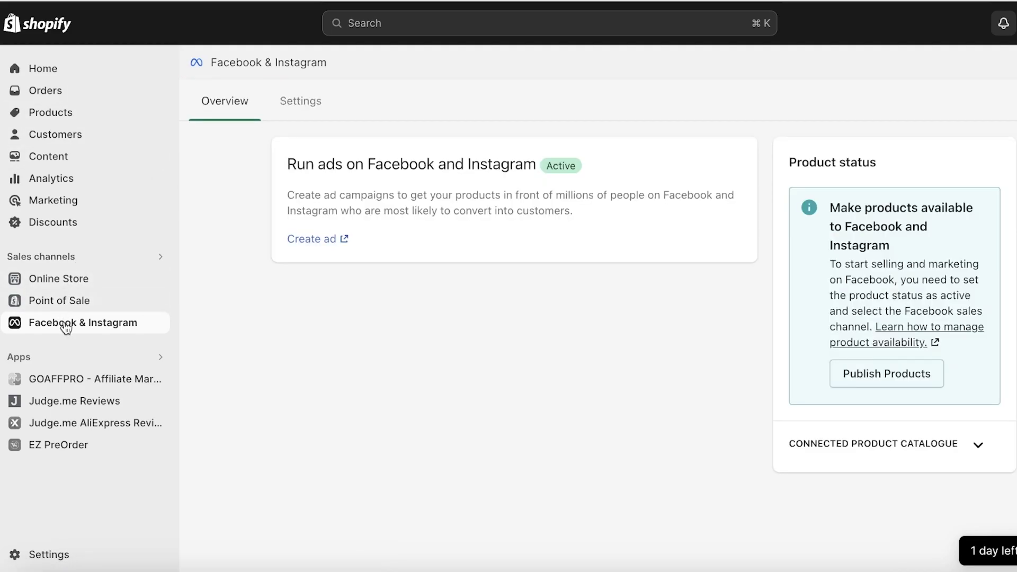
left_click(65, 329)
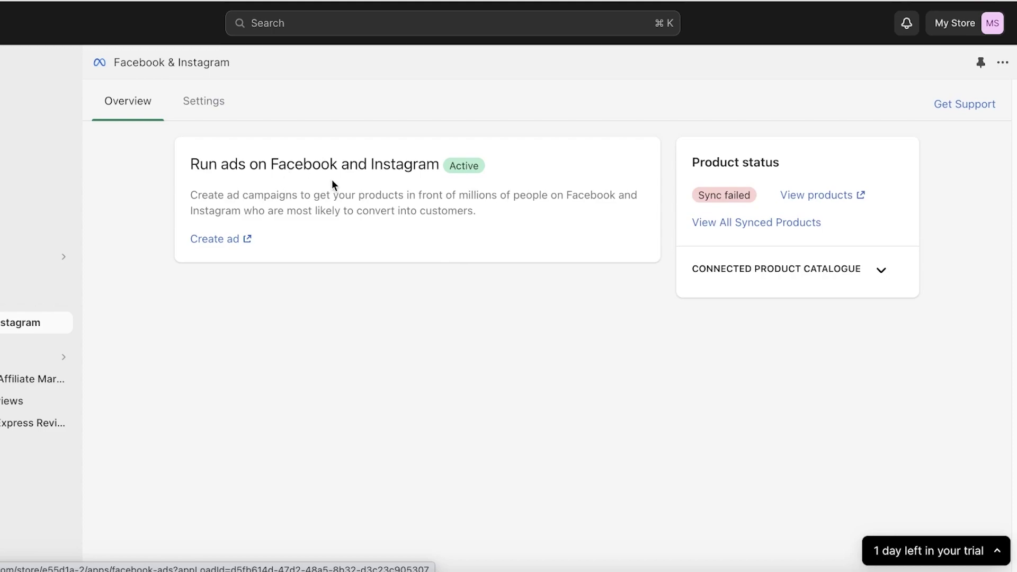
left_click(880, 273)
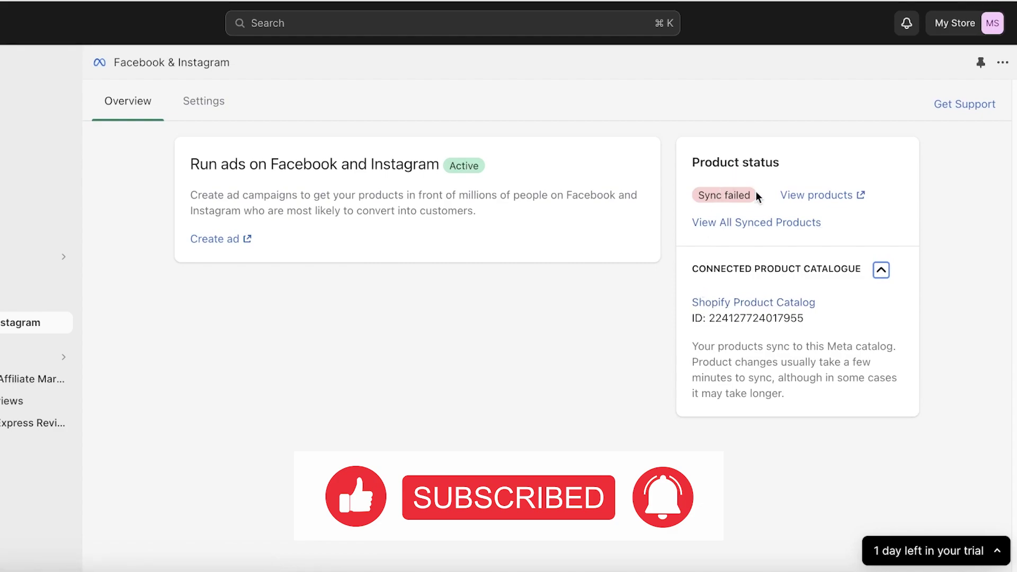
left_click(787, 223)
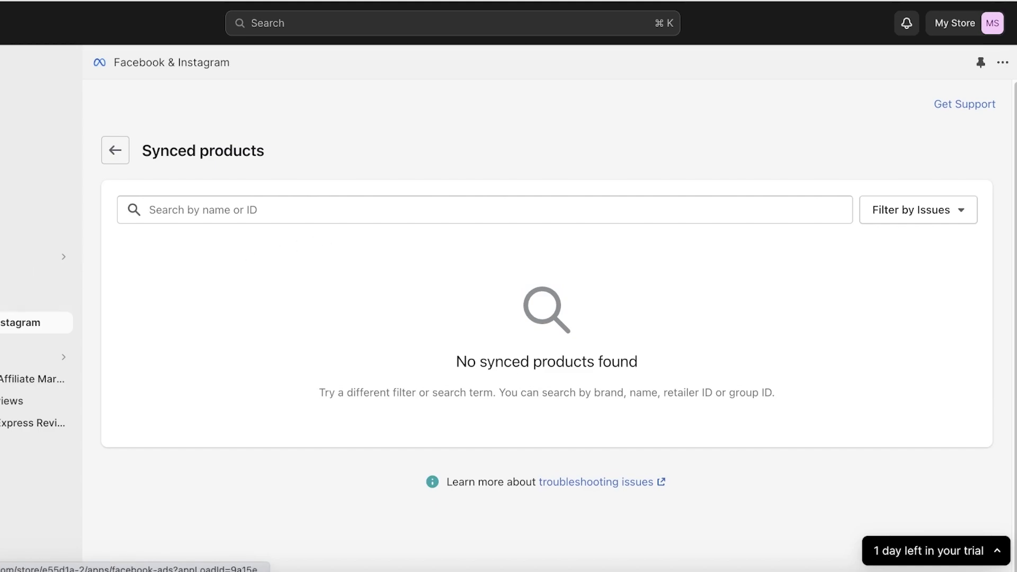
Open the store's Products list.
left_click(21, 322)
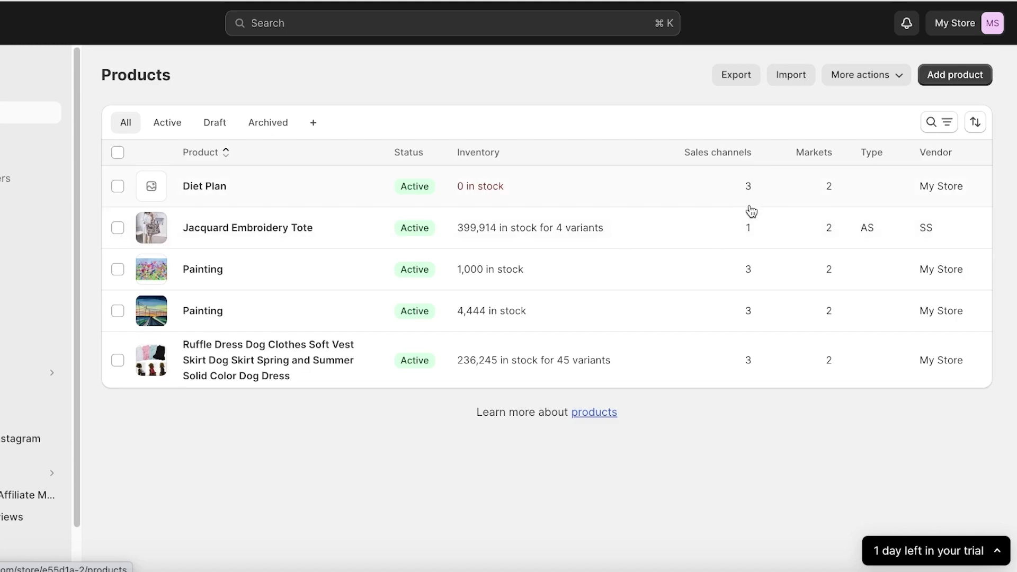
Check the sales channel lists for Diet Plan and the Jacquard Embroidery Tote.
left_click(752, 185)
left_click(733, 119)
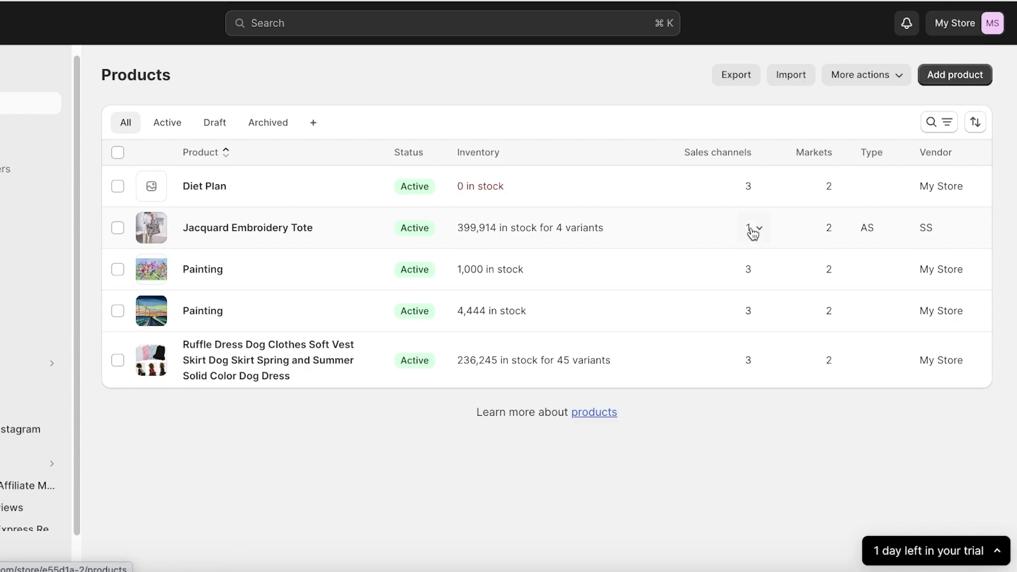
left_click(752, 230)
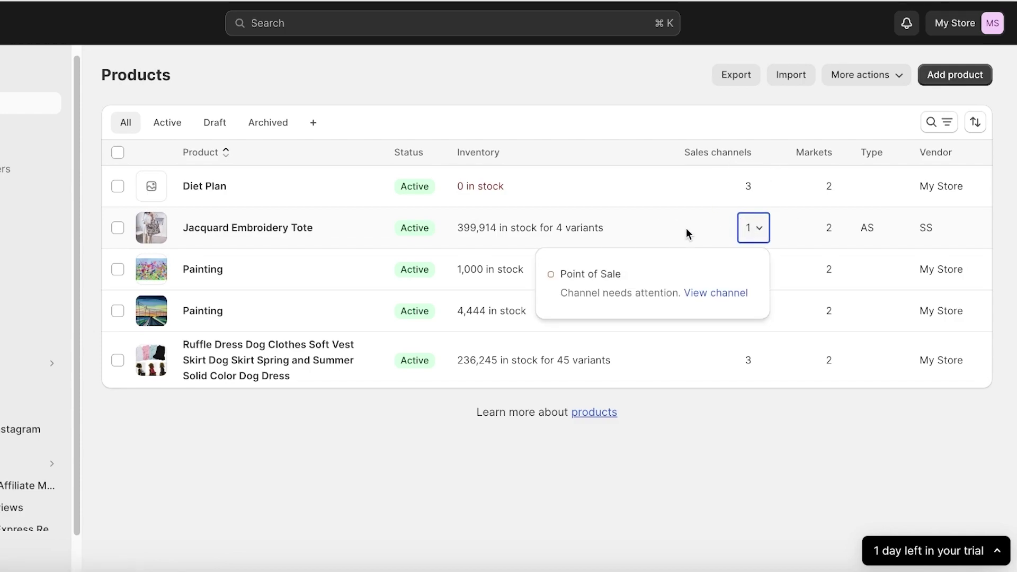
left_click(118, 227)
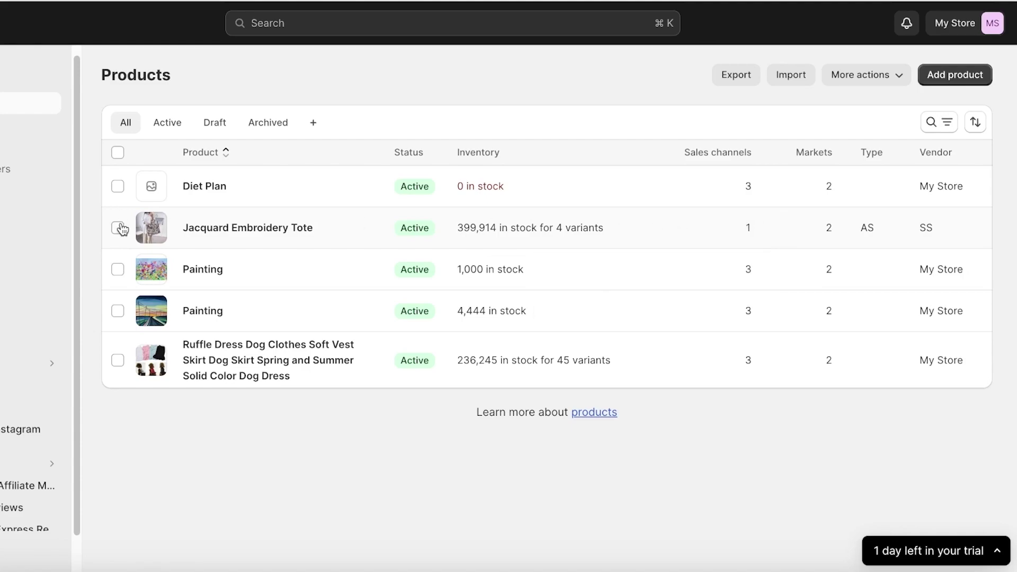
Select the Jacquard Embroidery Tote and show its additional bulk actions.
left_click(120, 228)
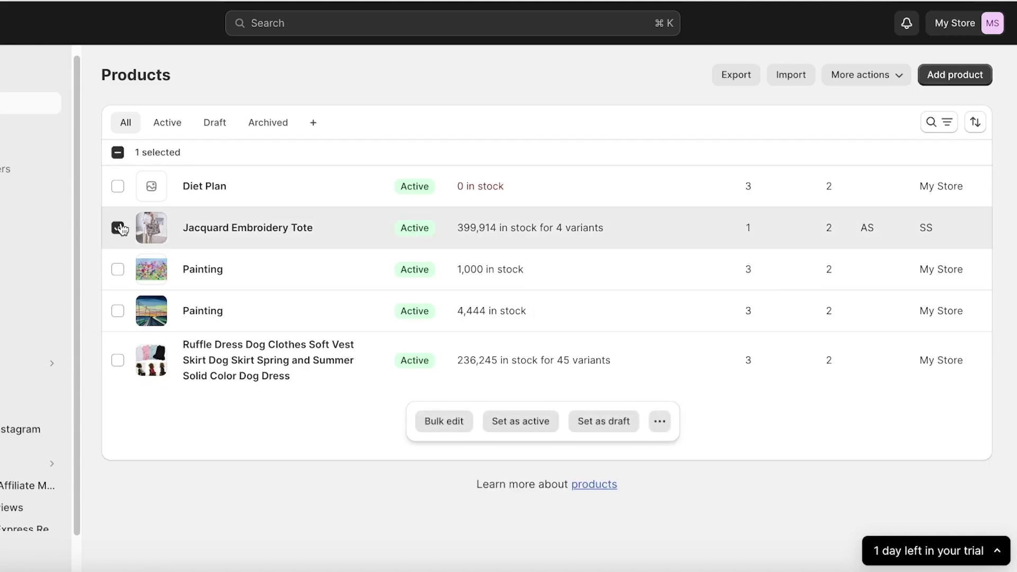
left_click(660, 426)
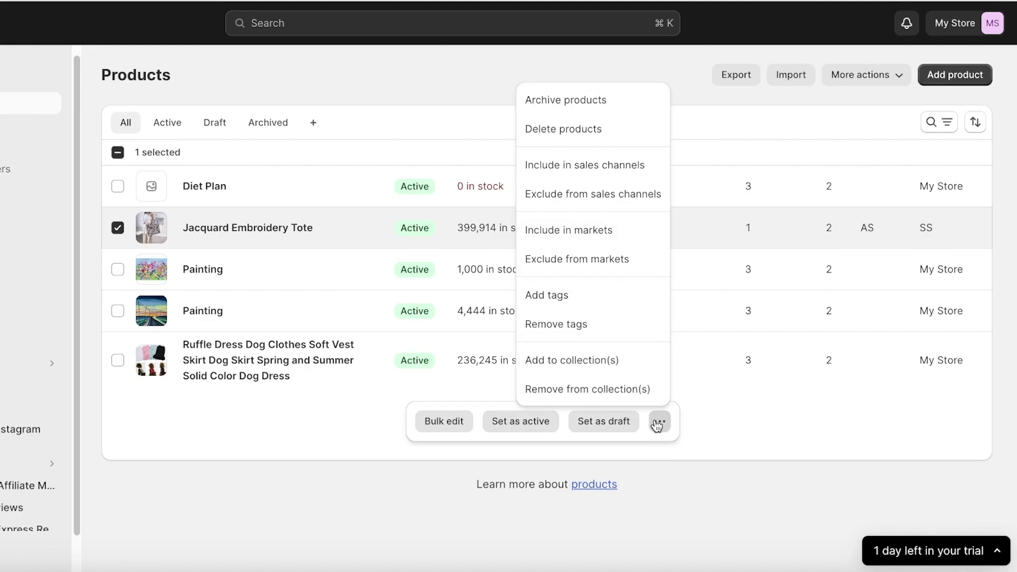
left_click(117, 228)
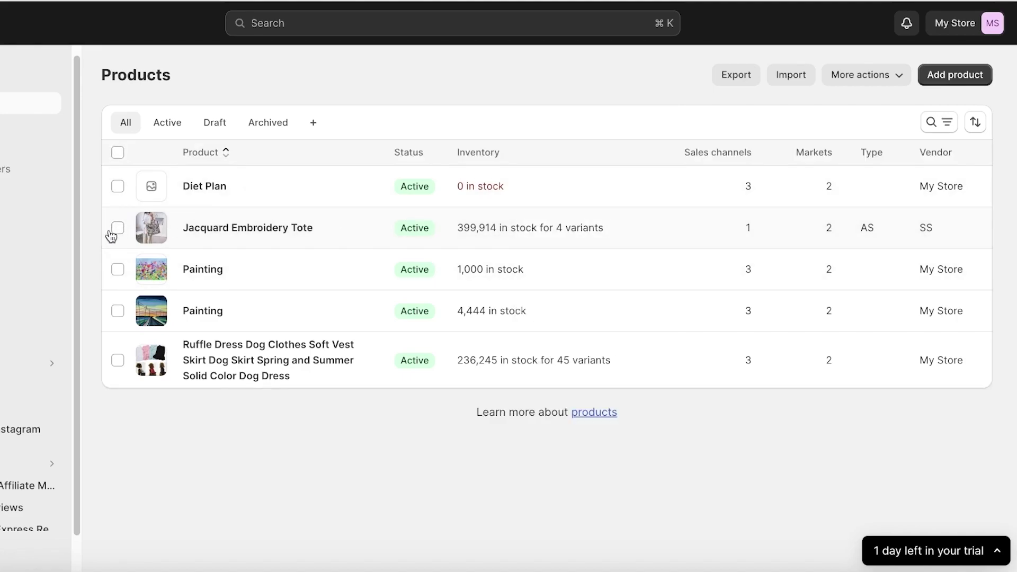
left_click(117, 228)
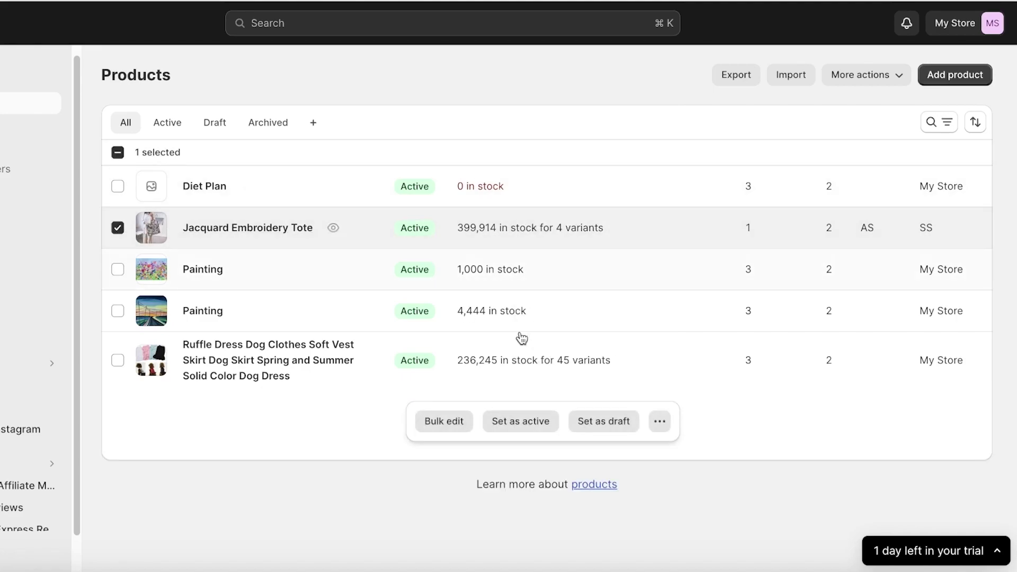
left_click(660, 424)
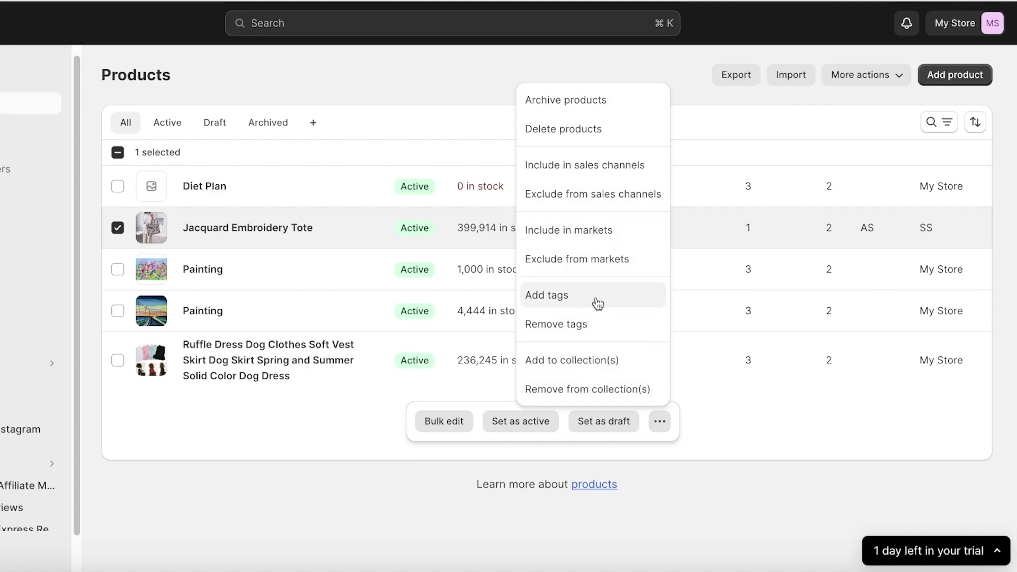
Include the tote in Online Store and Facebook & Instagram, leaving out Point of Sale.
left_click(578, 166)
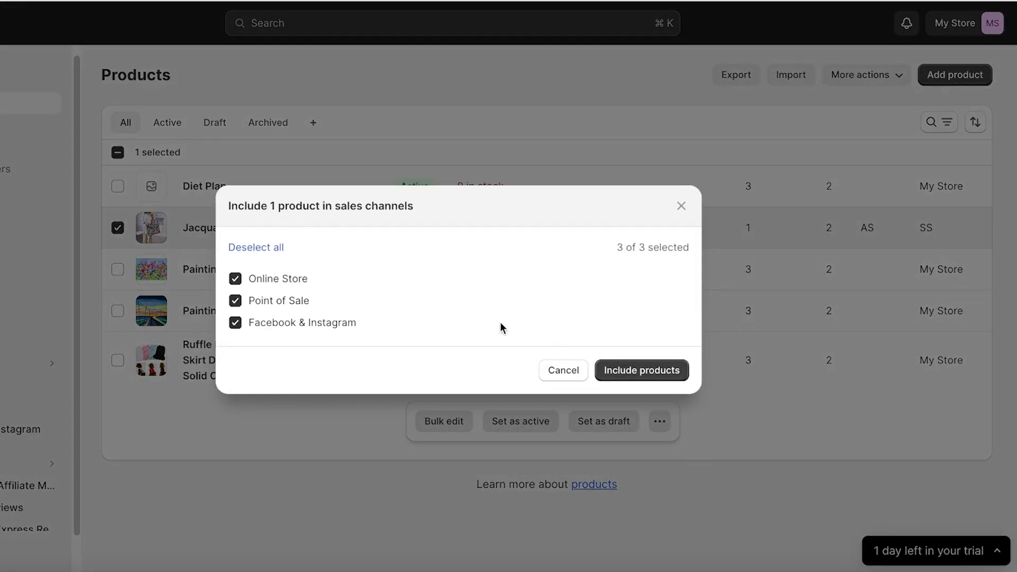
left_click(243, 300)
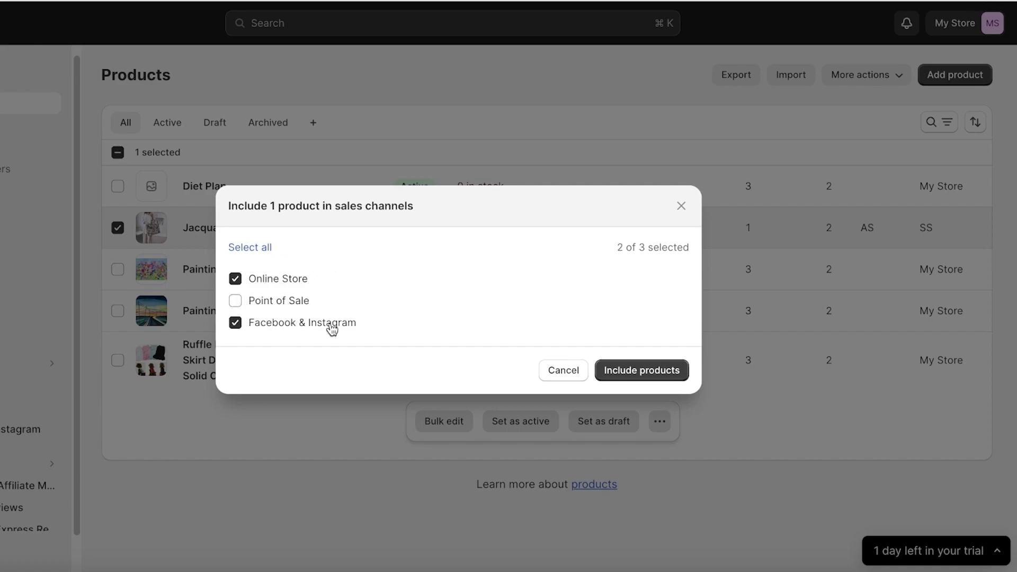
left_click(655, 372)
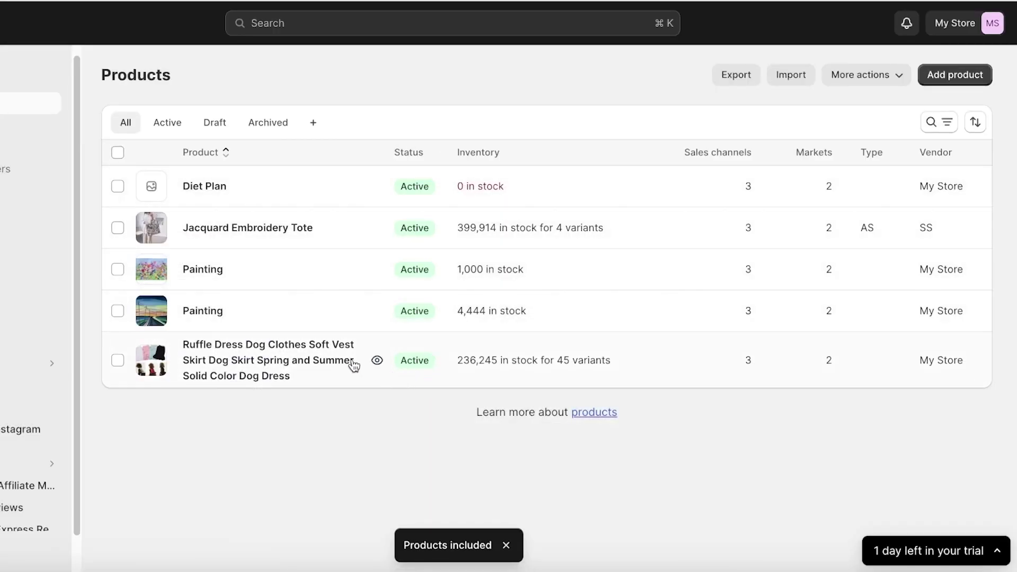
left_click(15, 431)
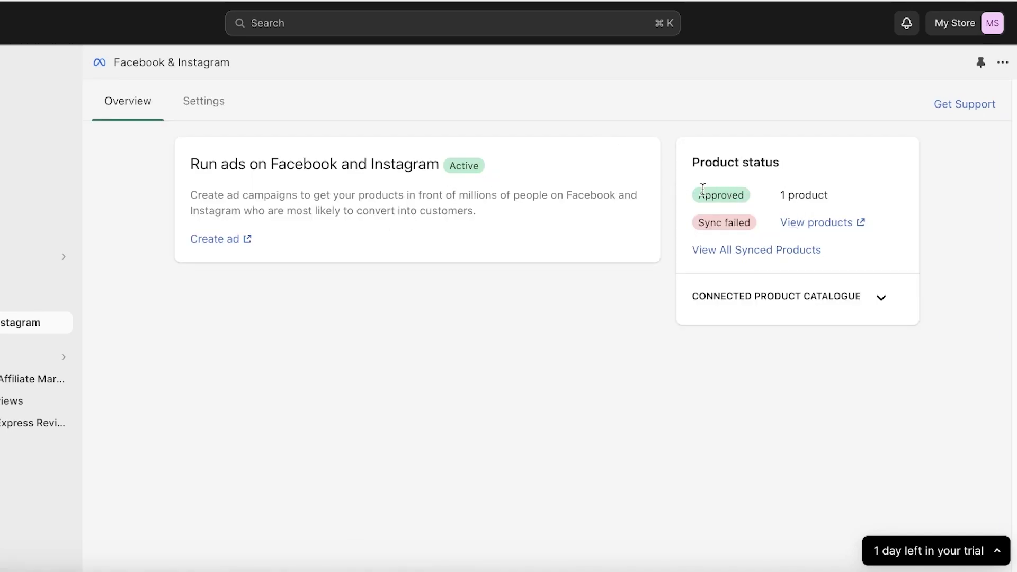
List the 4 products whose sync to Facebook & Instagram failed.
mouse_move(703, 192)
left_mouse_down()
mouse_move(811, 193)
mouse_move(704, 194)
left_mouse_up()
left_click_drag(779, 195, 826, 183)
left_click(825, 188)
left_click(828, 226)
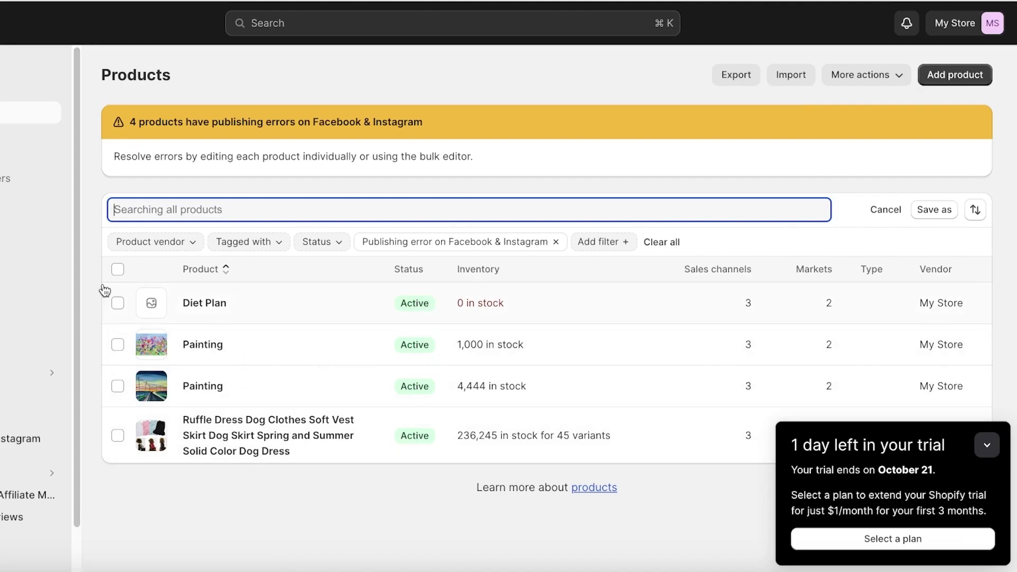
Include all four failed products in Online Store, Point of Sale and Facebook & Instagram.
left_click(998, 445)
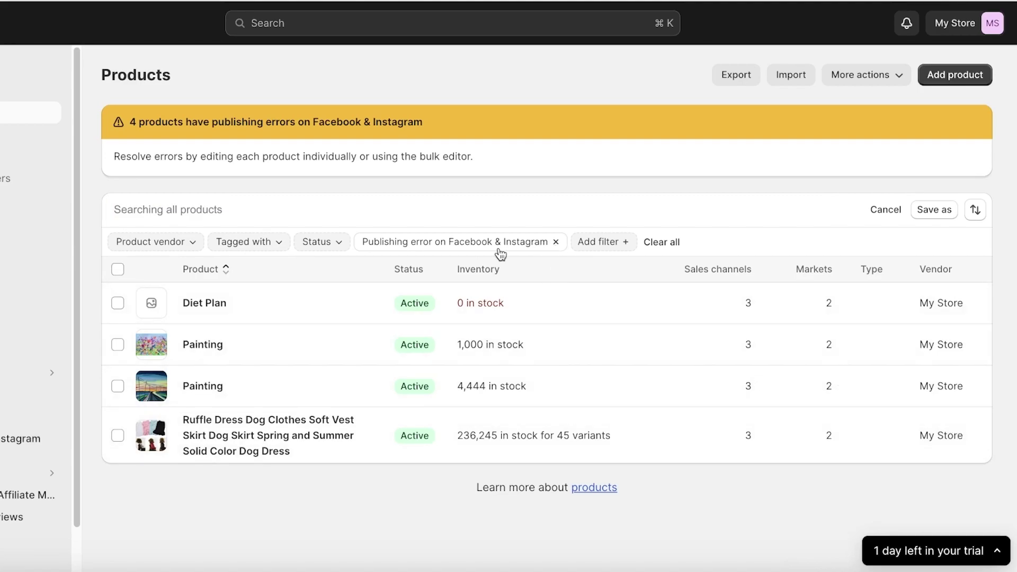
left_click(118, 270)
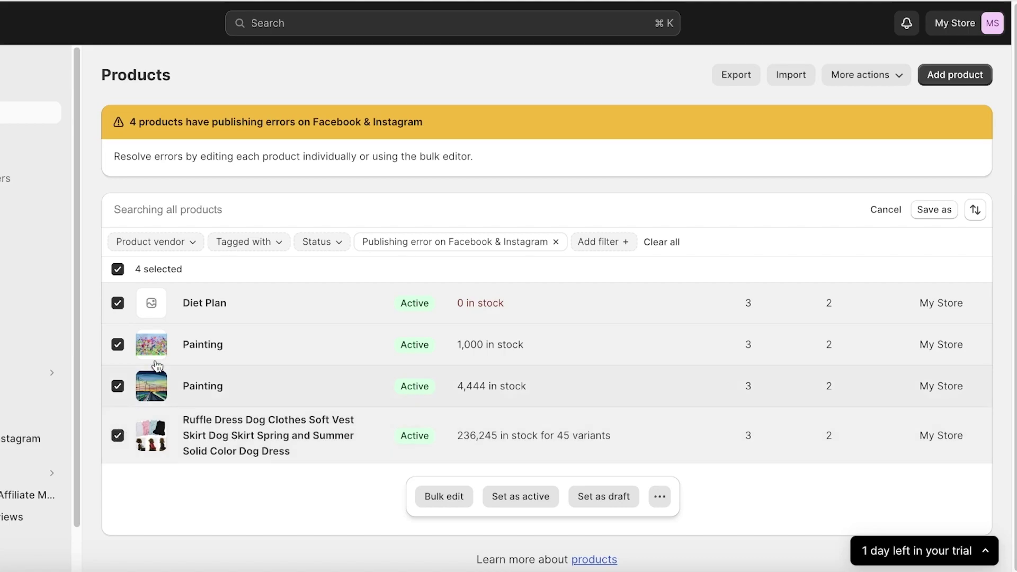
left_click(660, 497)
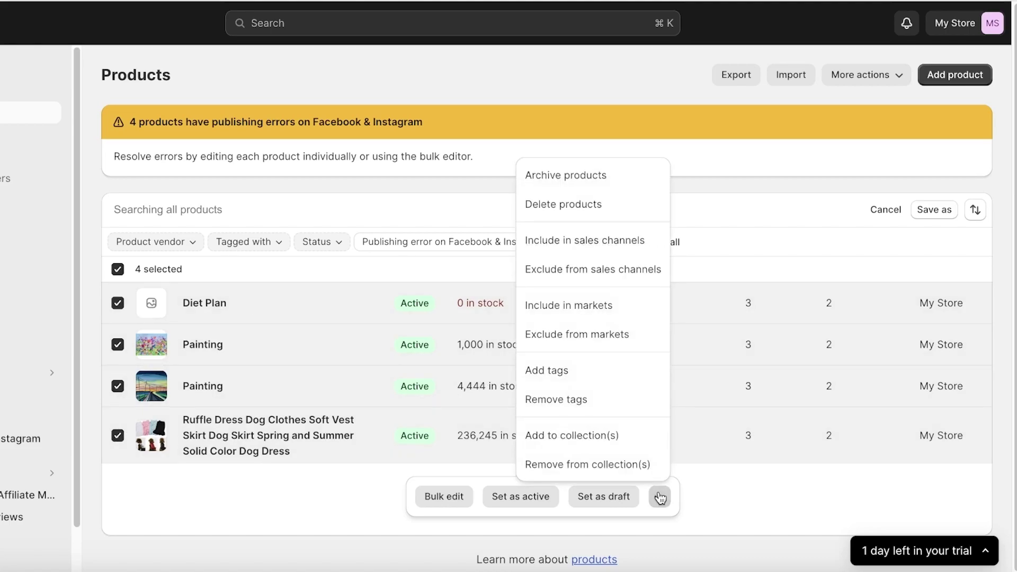
left_click(636, 243)
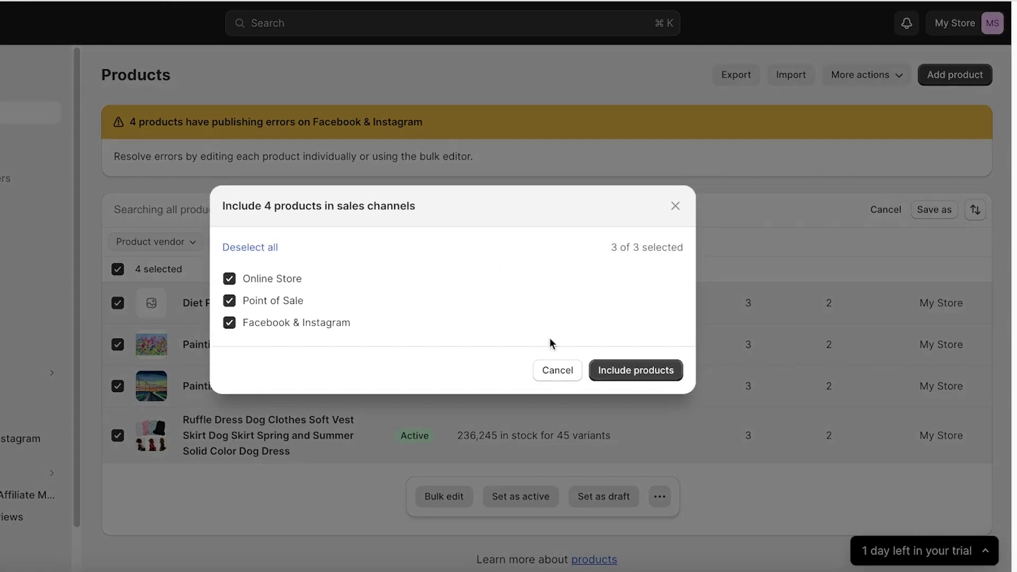
left_click(637, 375)
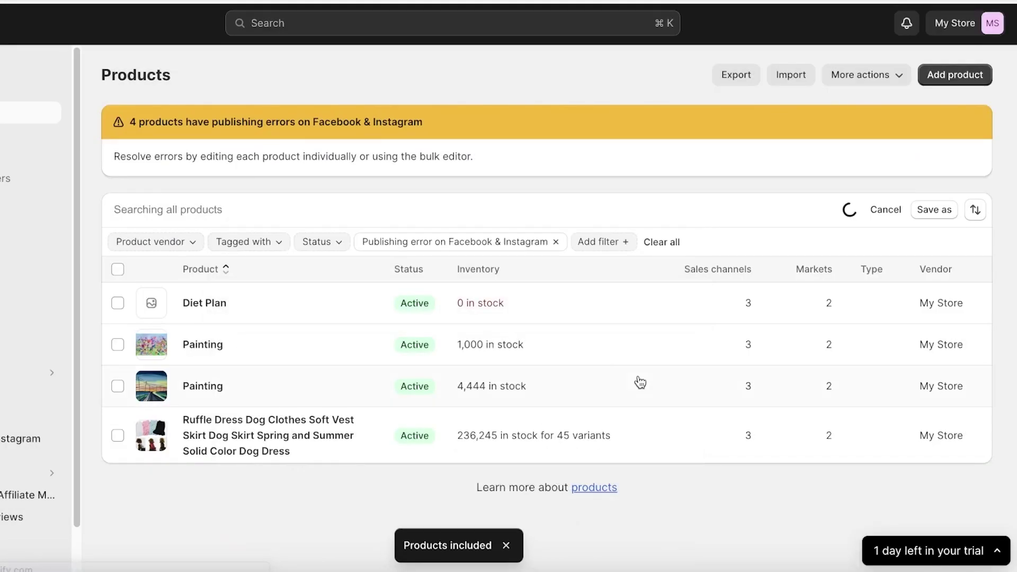
scroll(4, 447, "down", 2)
left_click(3, 445)
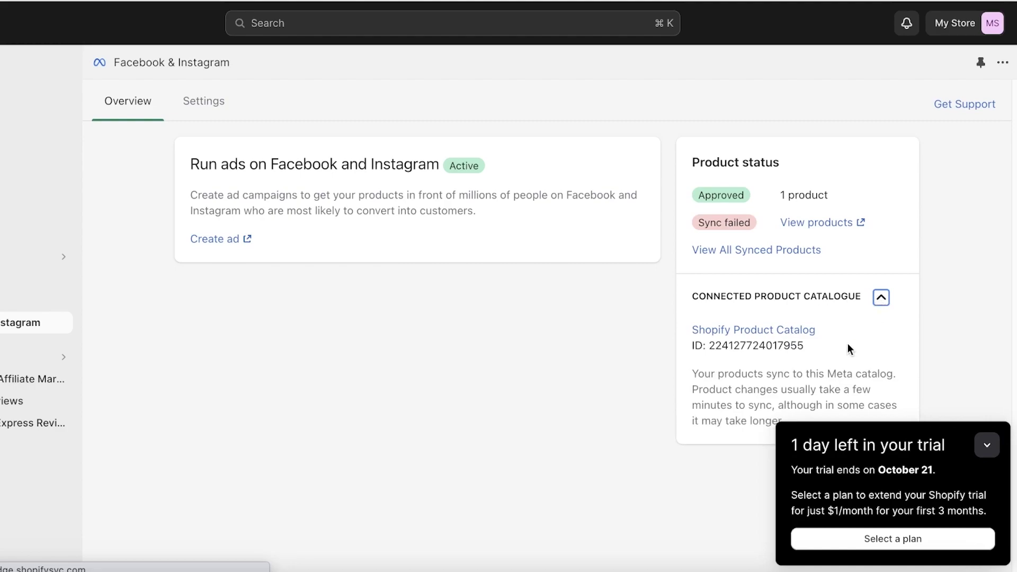
Expand Connected Product Catalogue and open the Shopify Product Catalog in Meta Commerce Manager.
left_click(792, 330)
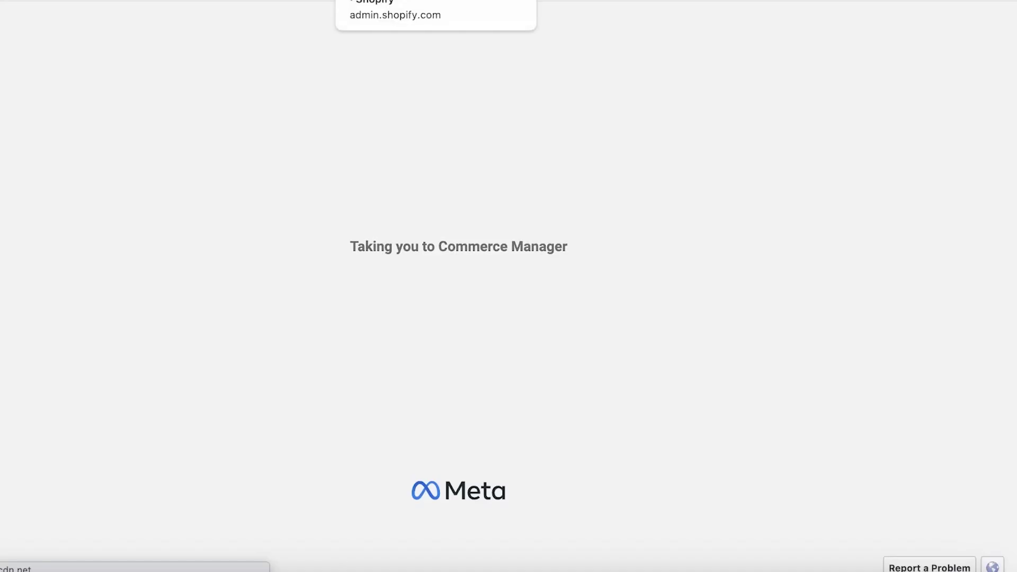
left_click(434, 2)
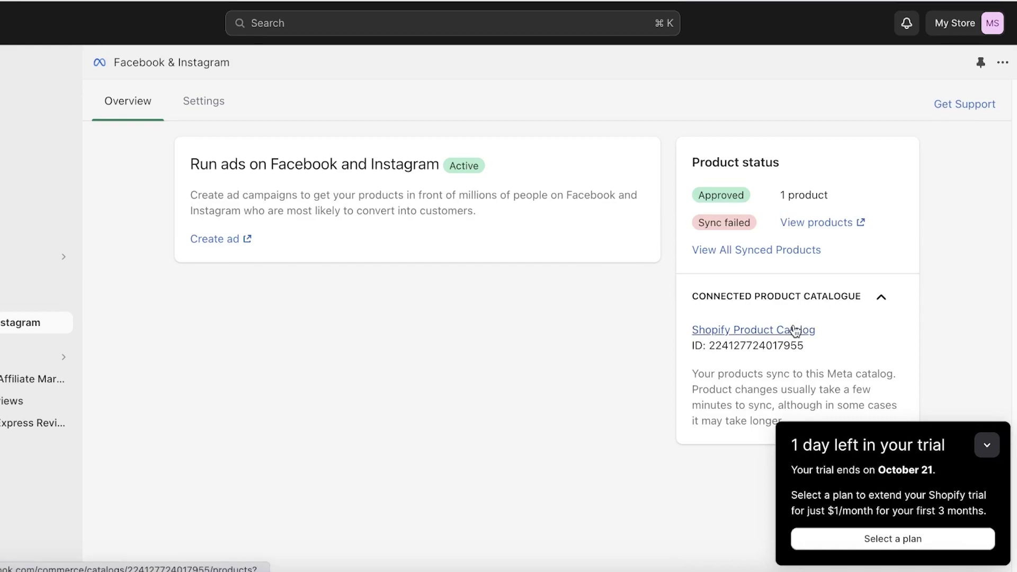
left_click(739, 330)
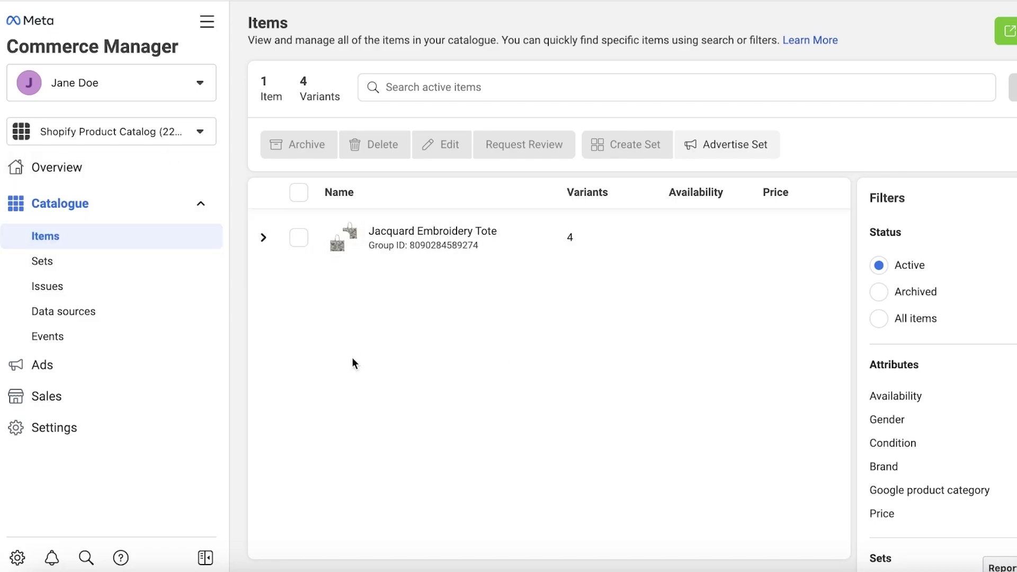
Review the catalogue Items list showing only Jacquard Embroidery Tote, expanding the Gender filter.
scroll(506, 246, "down", 1)
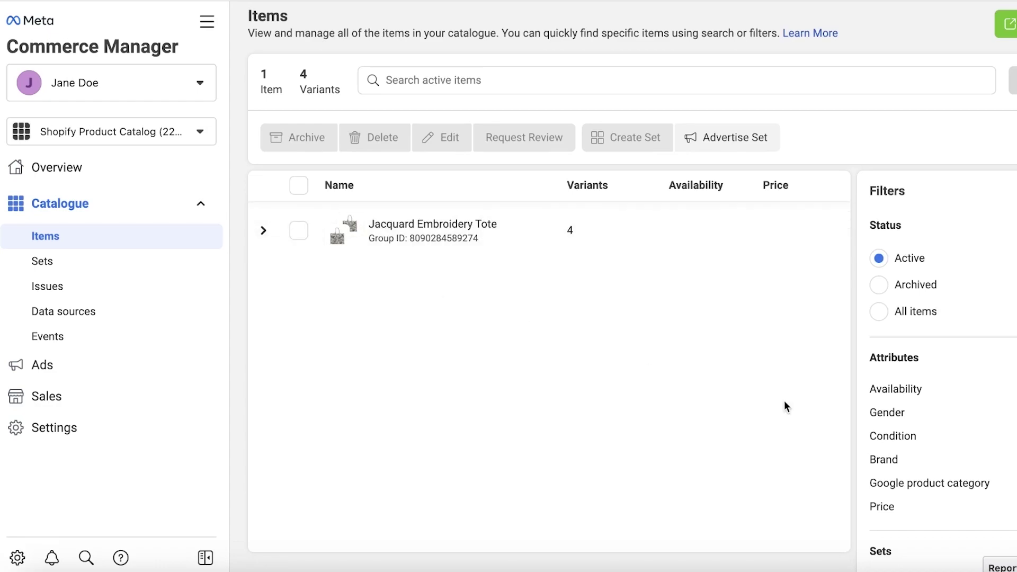
left_click(933, 413)
scroll(819, 347, "down", 3)
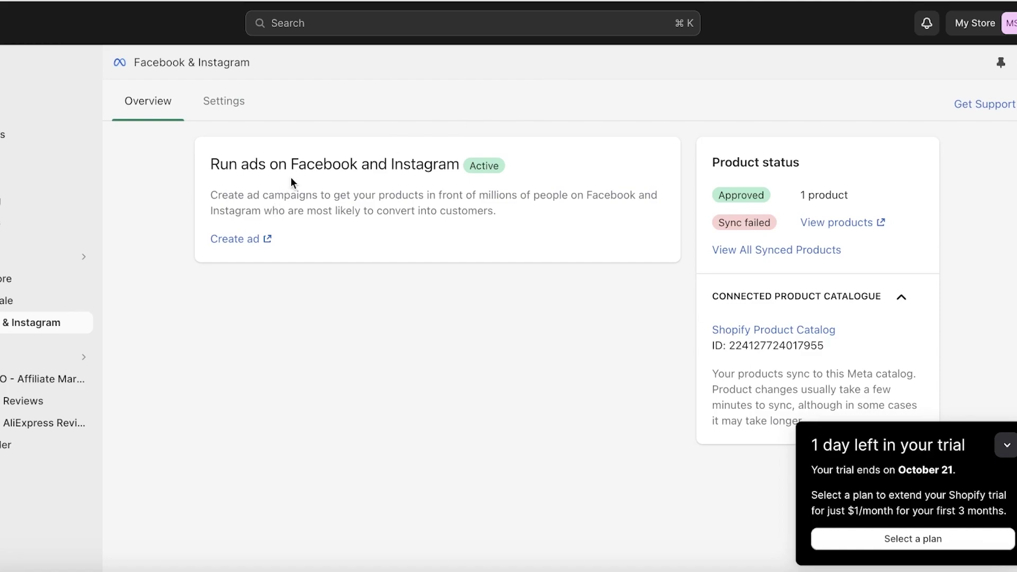
View the channel's Settings, return to Overview, and reopen the catalogue in Commerce Manager.
left_click(234, 103)
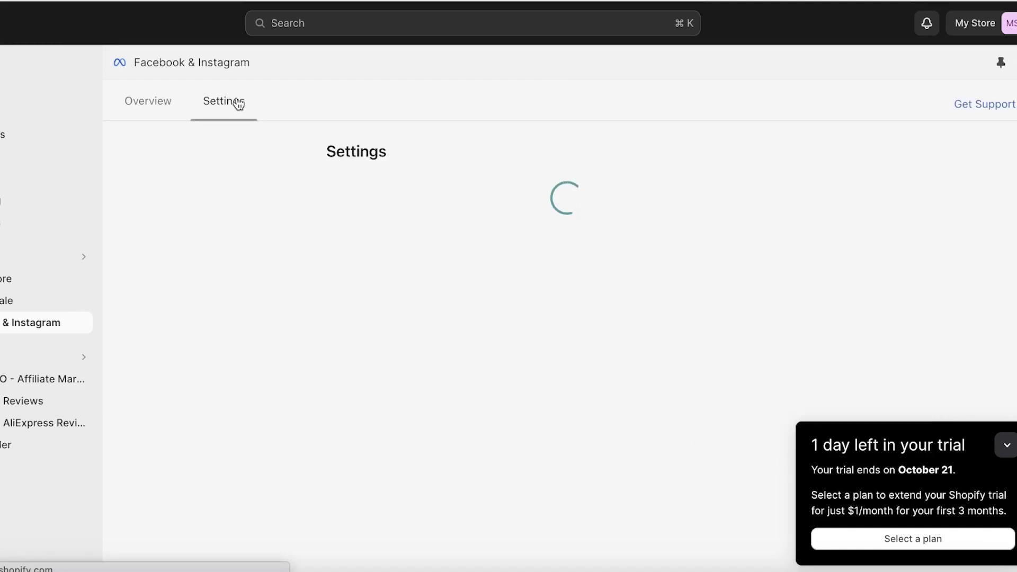
left_click(150, 113)
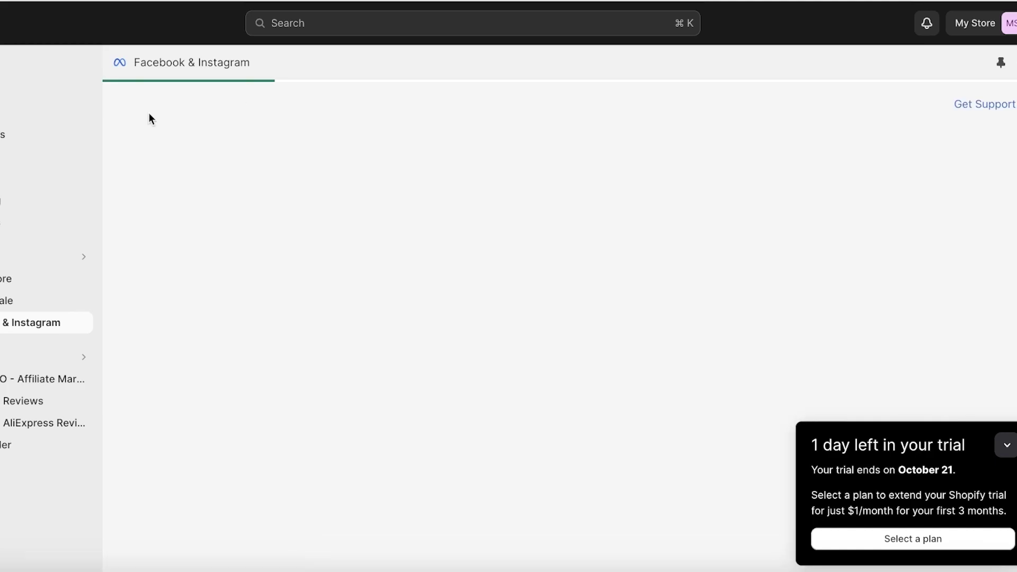
left_click(254, 236)
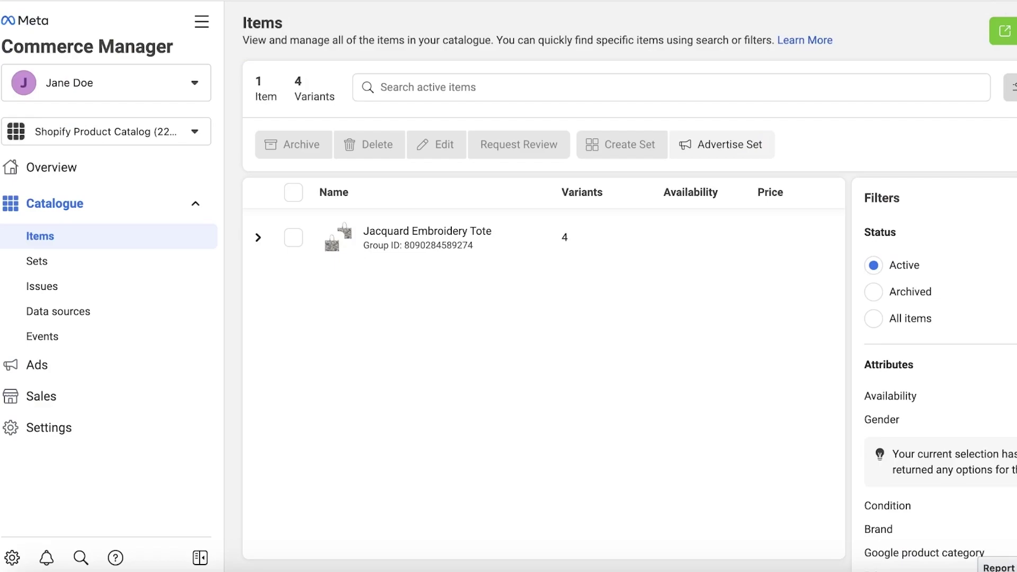
Switch Commerce Manager to the other Shopify Product Catalog with 49 items and check the business accounts.
left_click(49, 139)
left_click(124, 285)
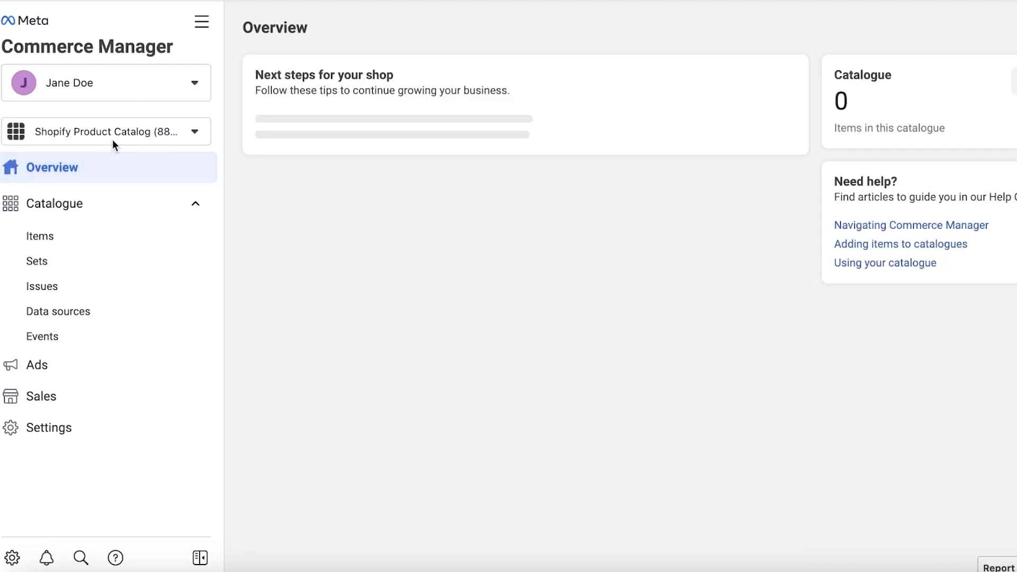
left_click(113, 140)
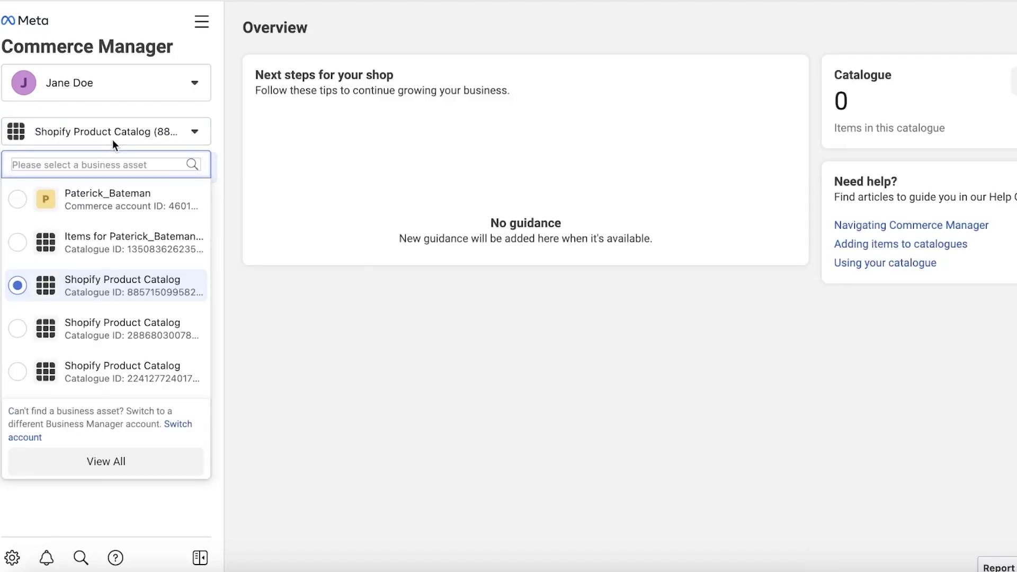
left_click(123, 370)
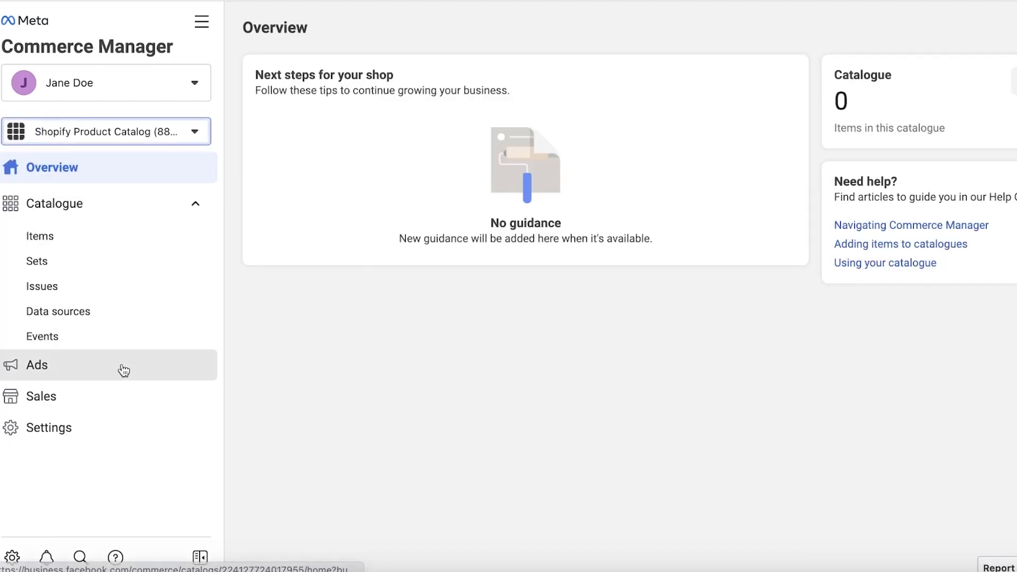
left_click(134, 91)
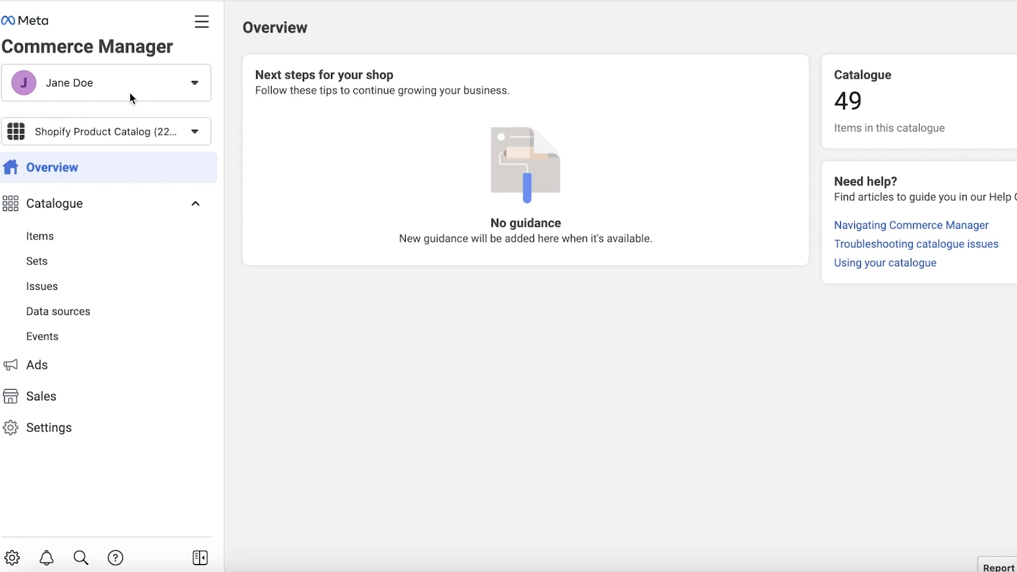
left_click(130, 92)
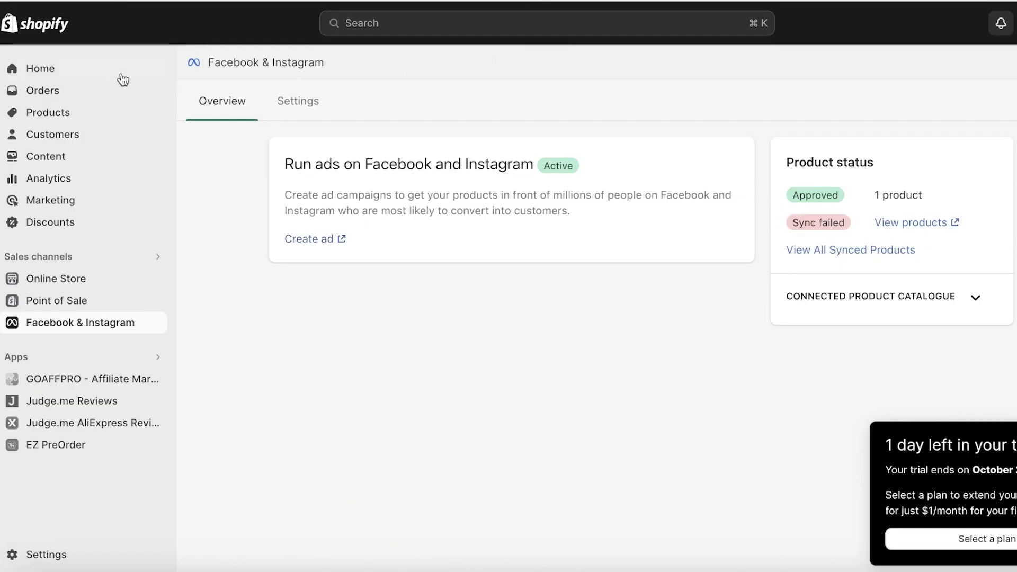
left_click(61, 71)
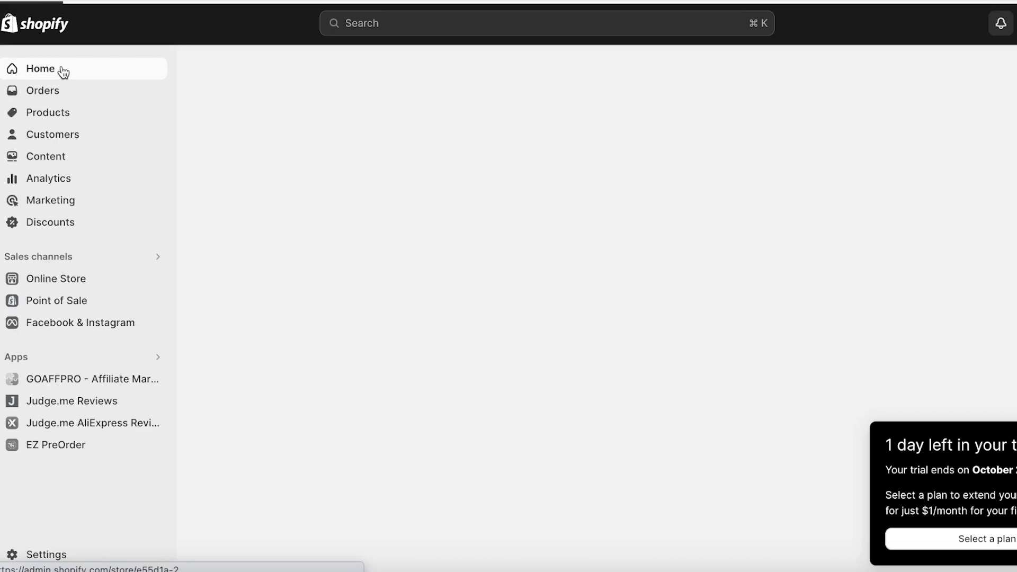